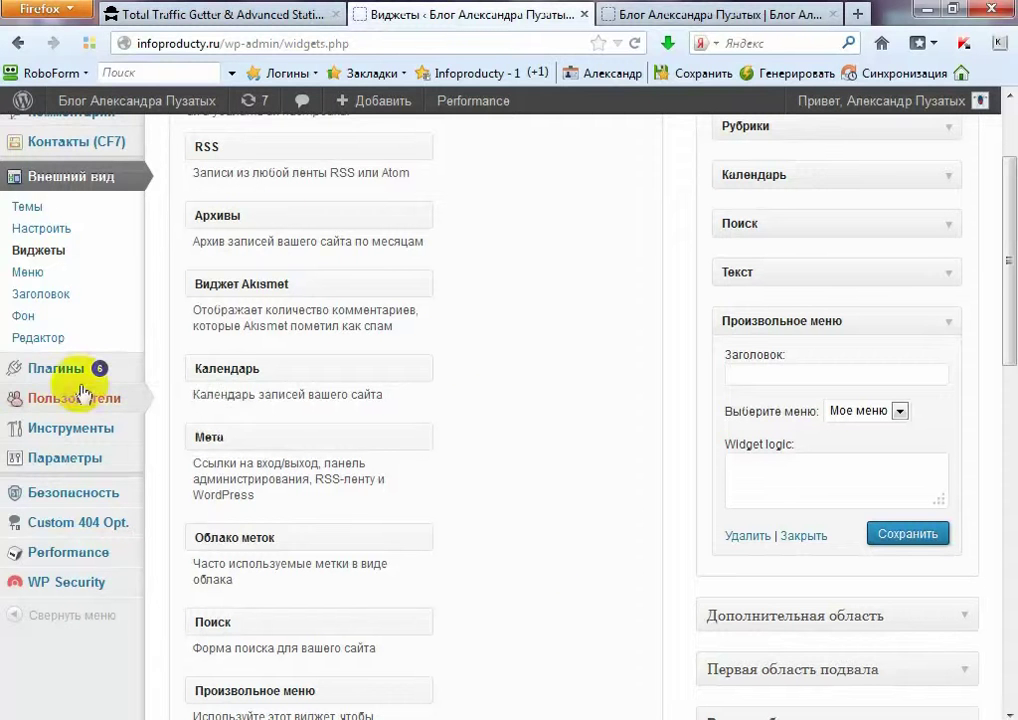
Open the page for adding new plugins and search the plugin directory for "audio player"
mouse_move(23, 386)
left_click(209, 390)
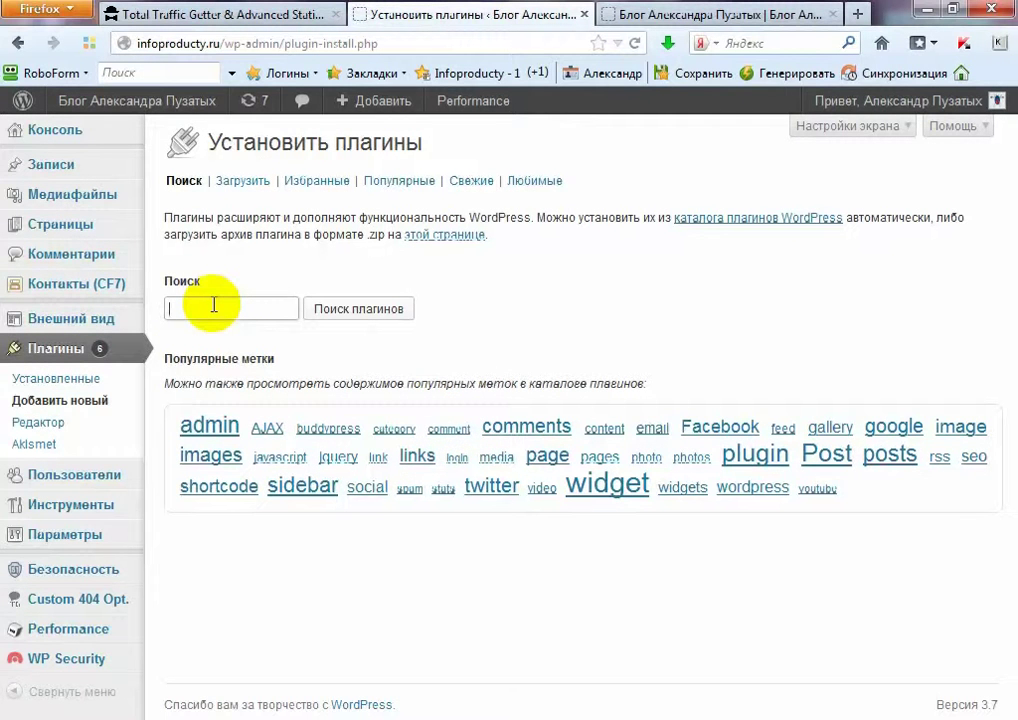
type("audio player")
key("Return")
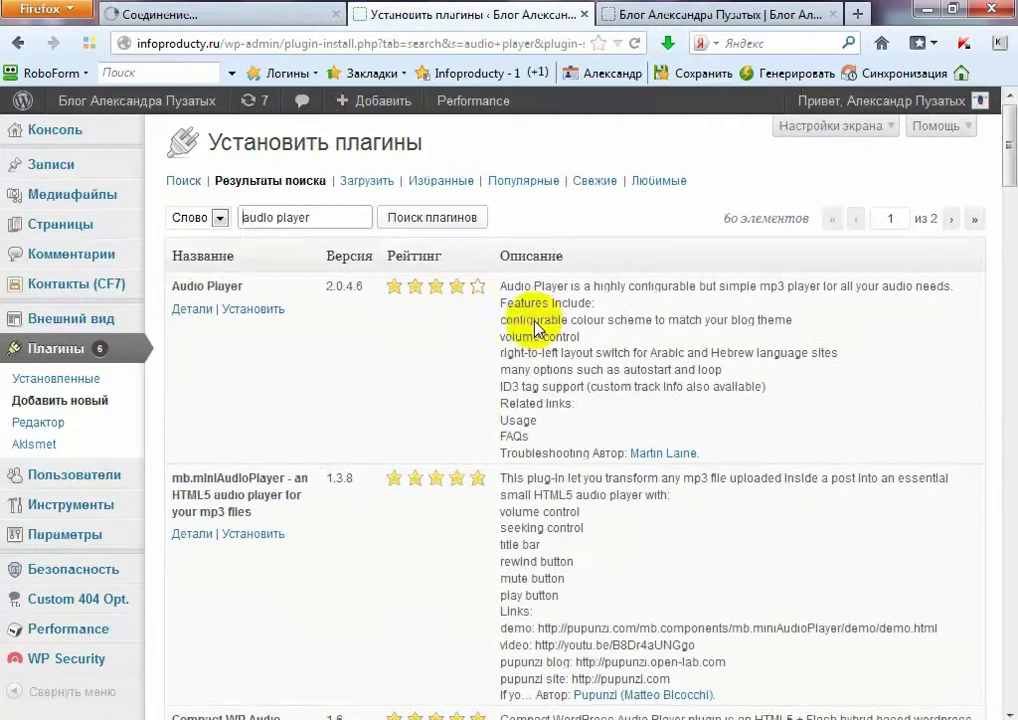
Install the Audio Player 2.0.4.6 plugin and activate it
left_click(268, 312)
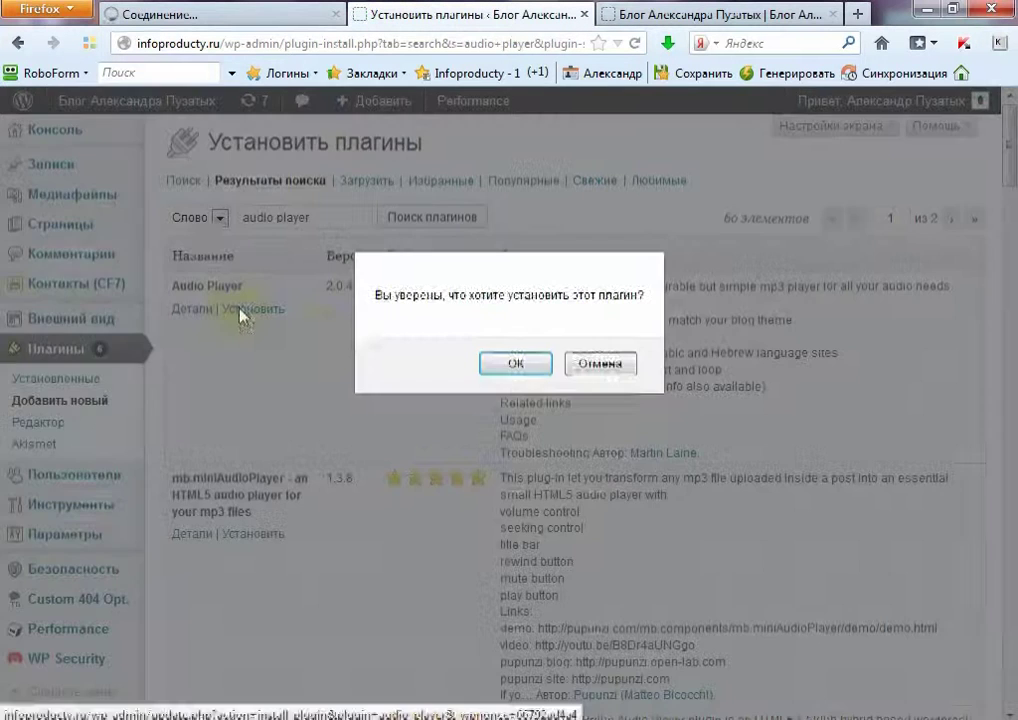
left_click(520, 361)
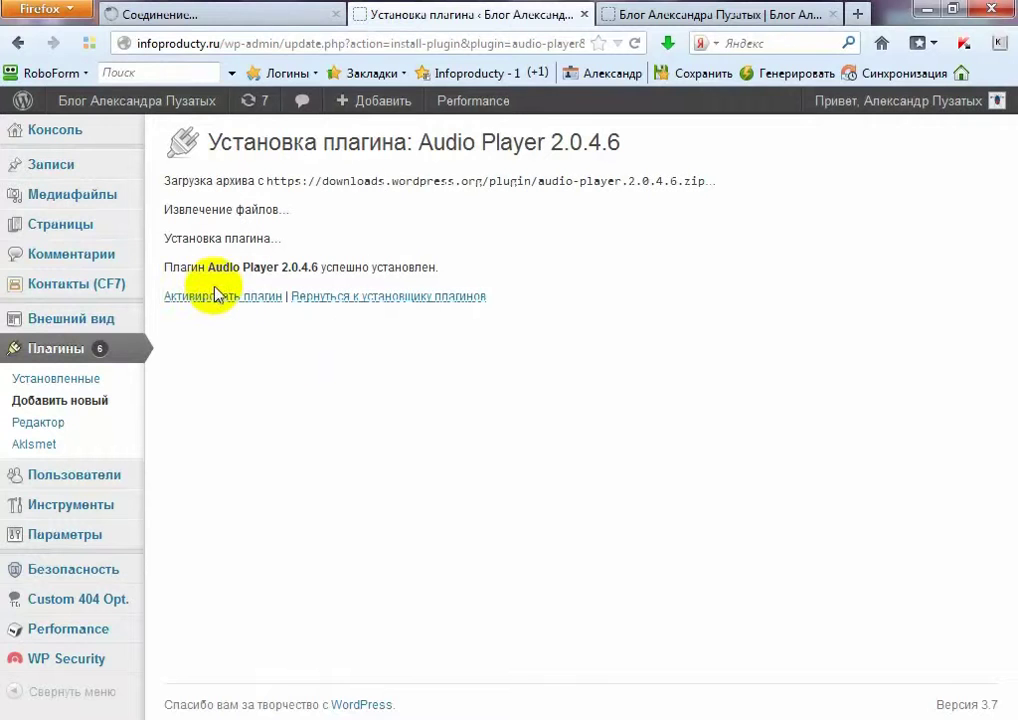
left_click(214, 298)
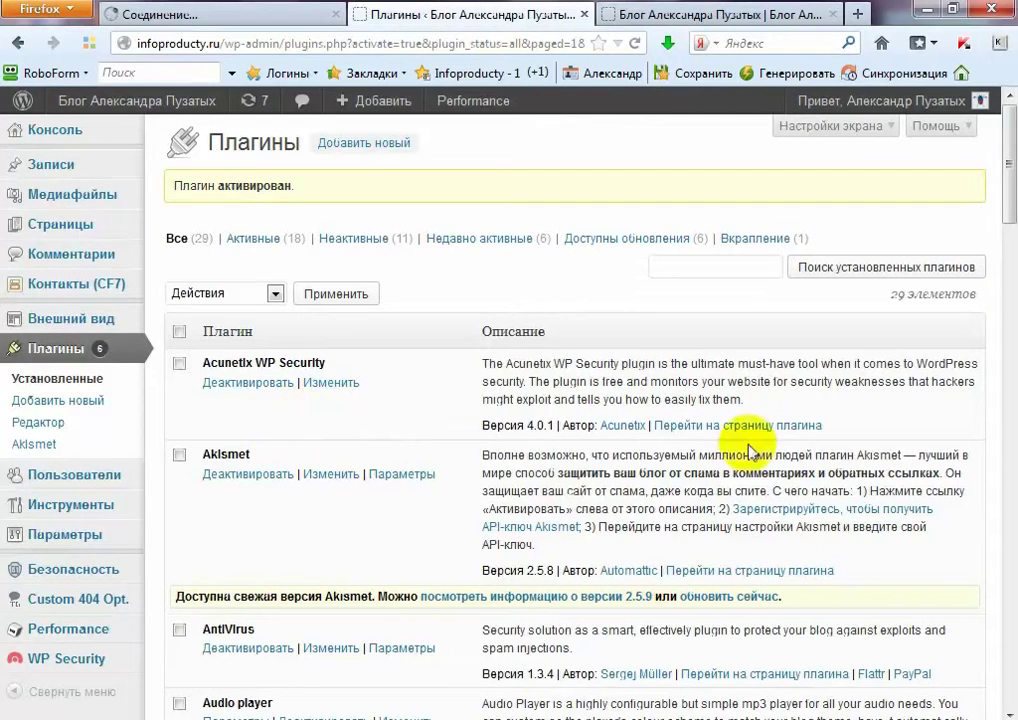
Open the settings page of the Audio Player plugin
scroll(364, 556, "down", 4)
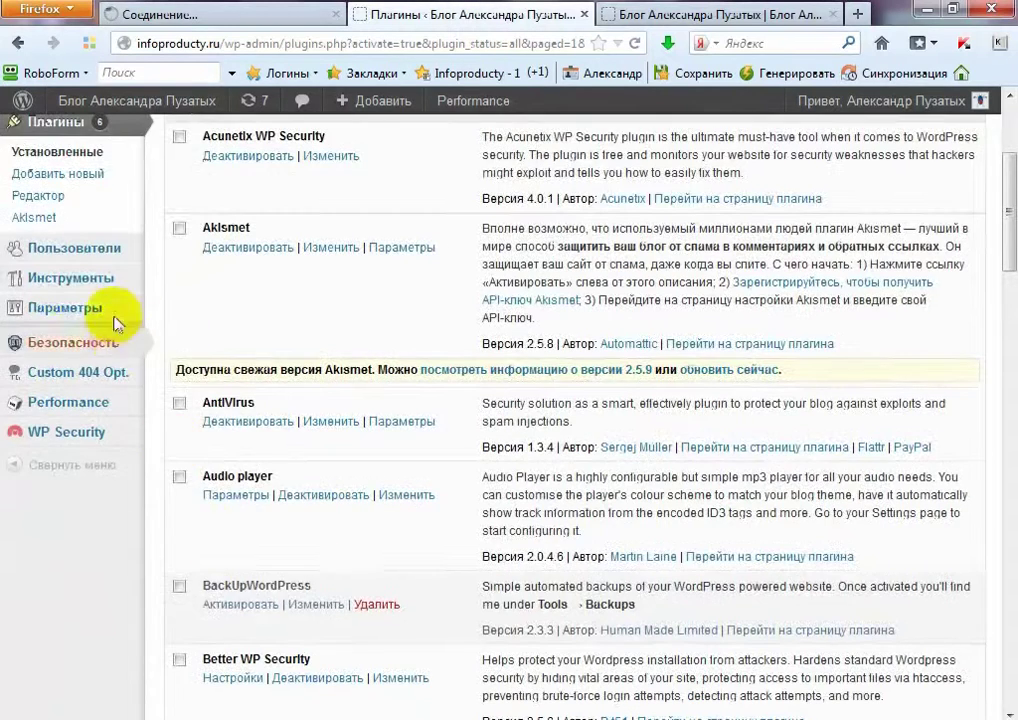
mouse_move(66, 309)
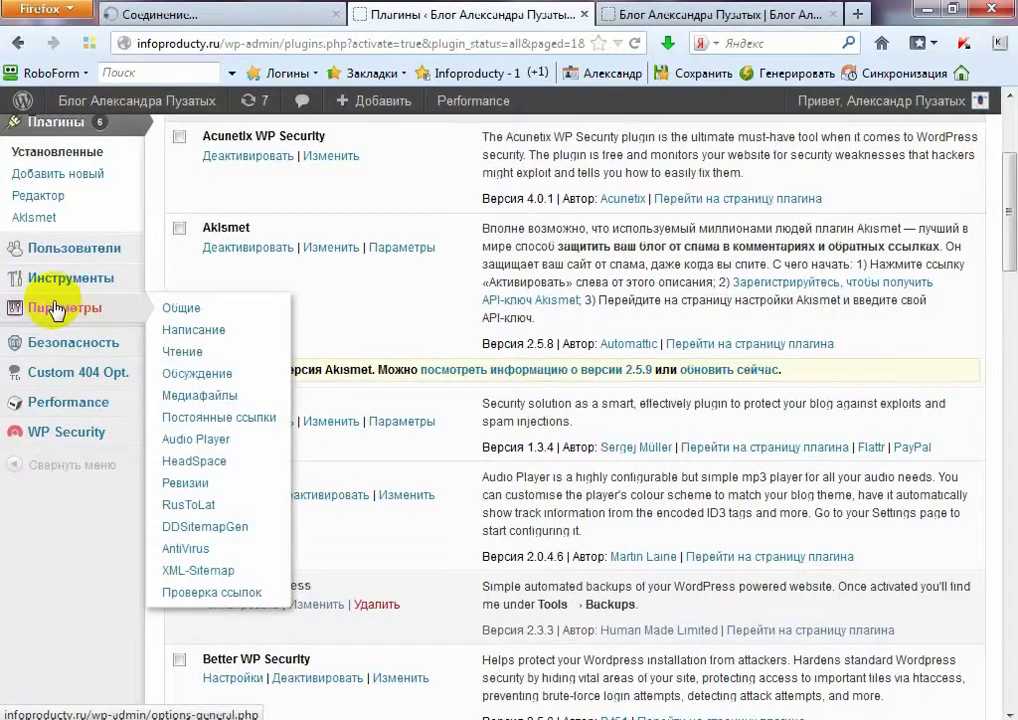
left_click(190, 441)
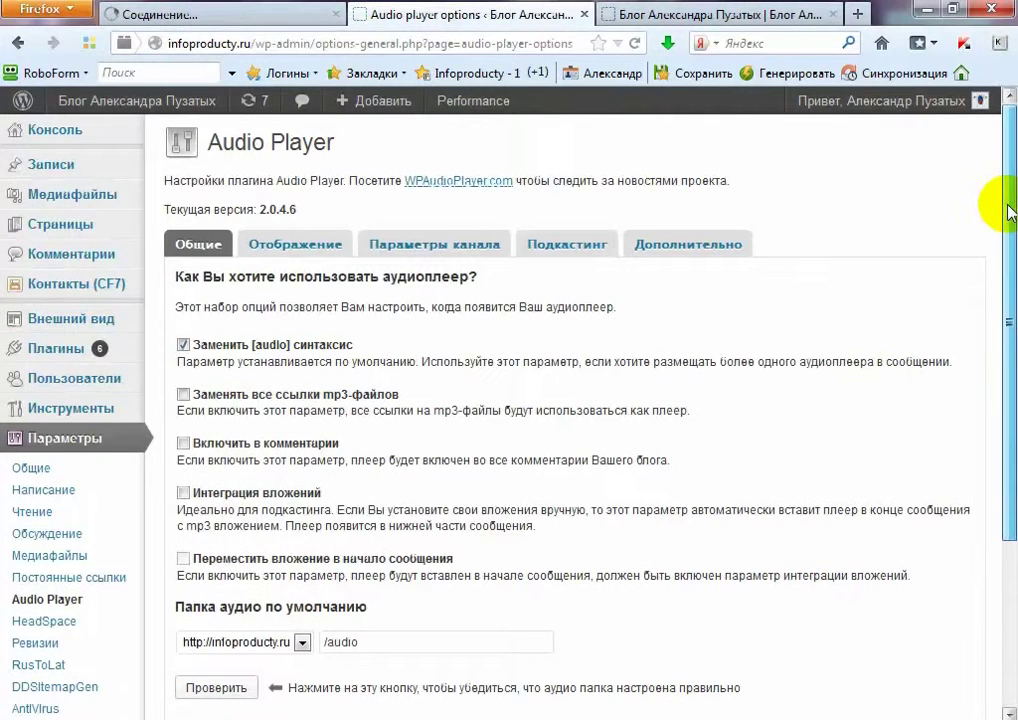
Review the plugin's general usage options and its default audio folder setting
left_click_drag(1010, 212, 938, 150)
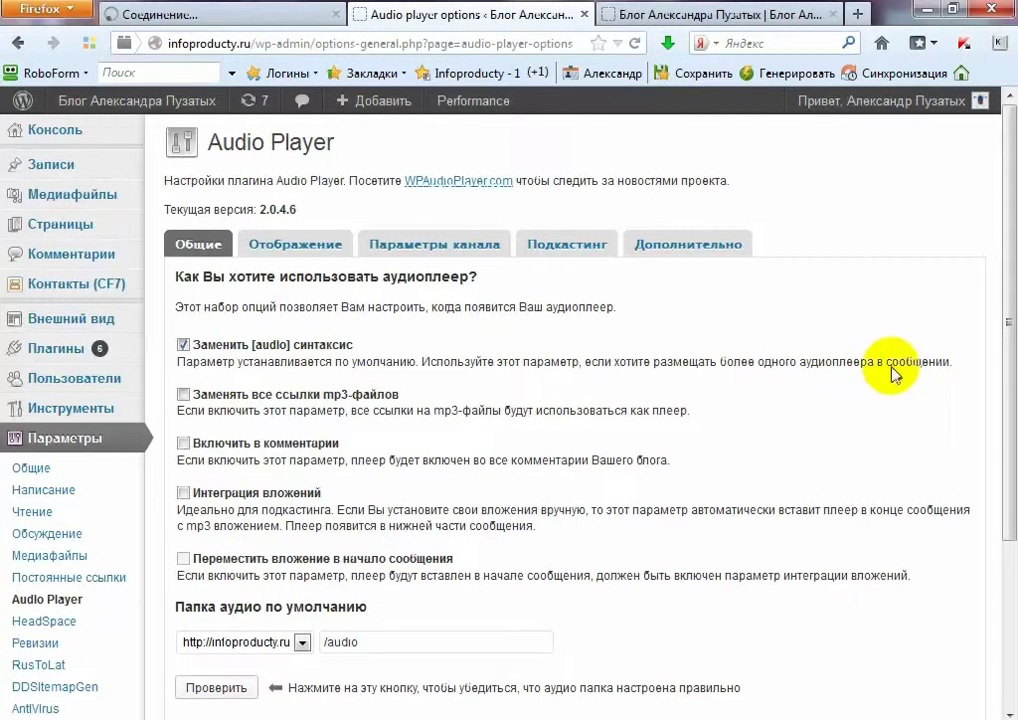
left_click_drag(1011, 325, 398, 432)
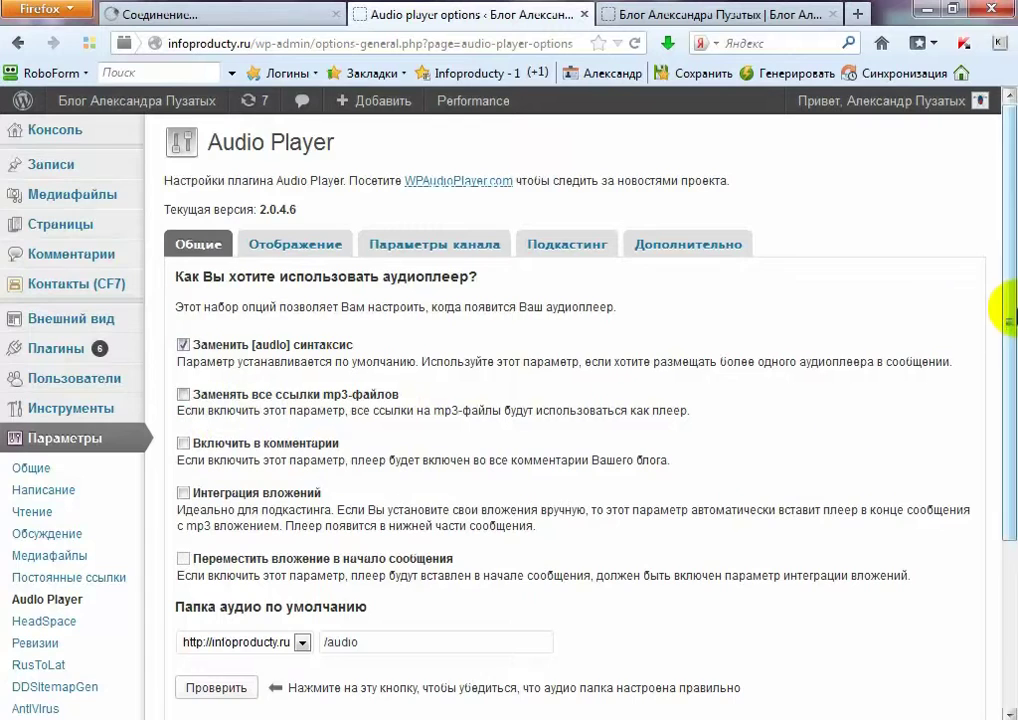
left_click_drag(1006, 313, 1006, 345)
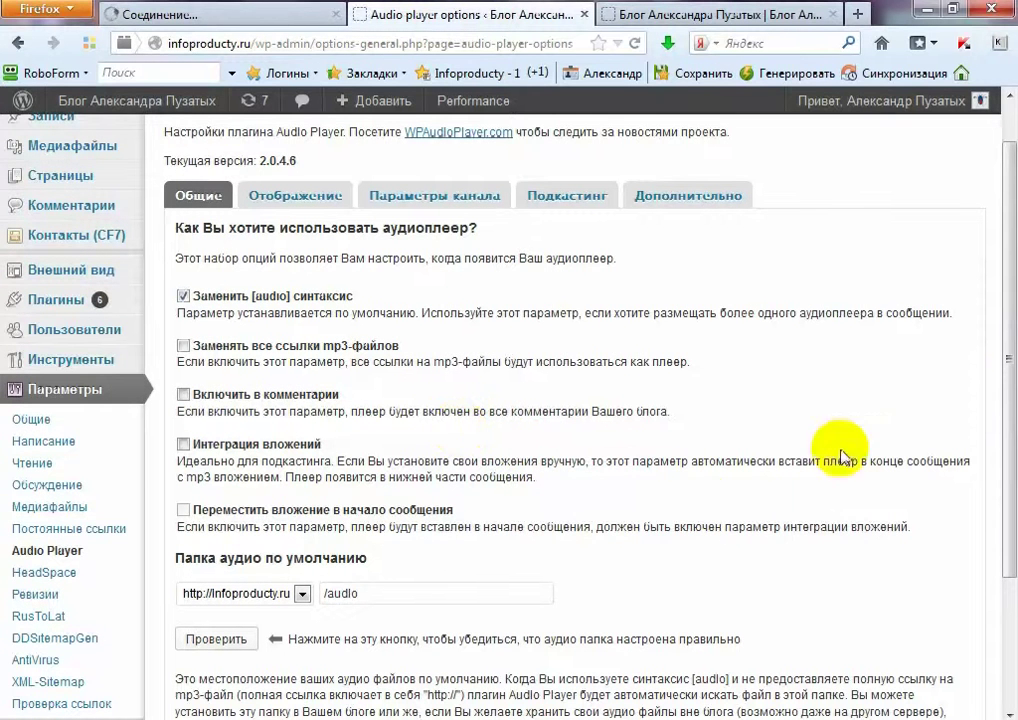
left_click_drag(1000, 318, 1000, 336)
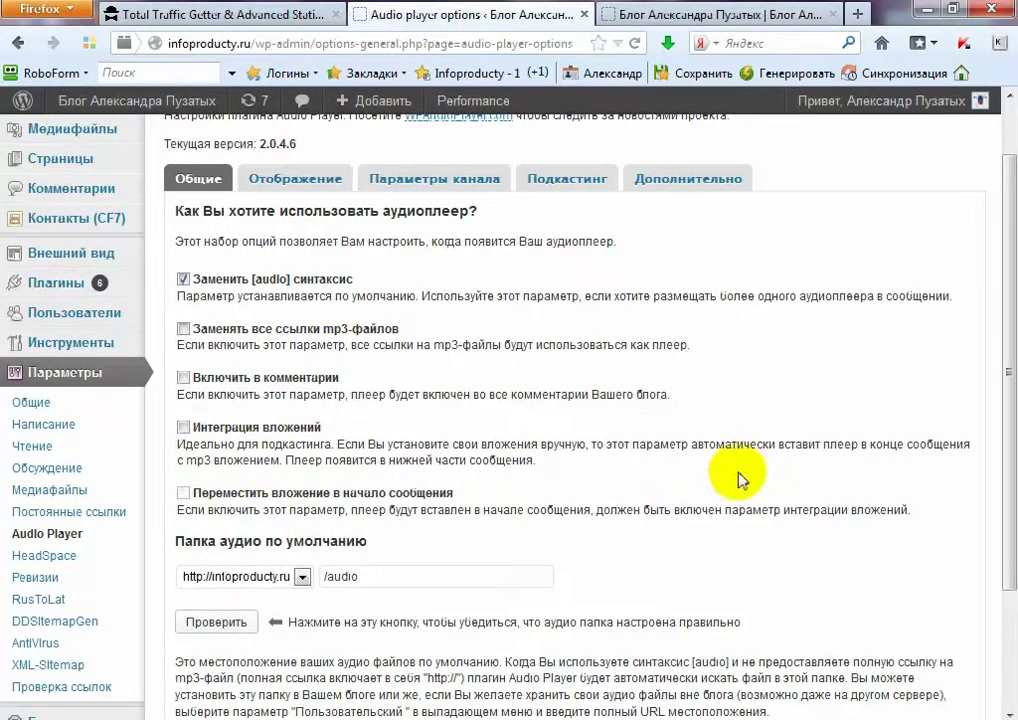
left_click_drag(1011, 325, 1011, 386)
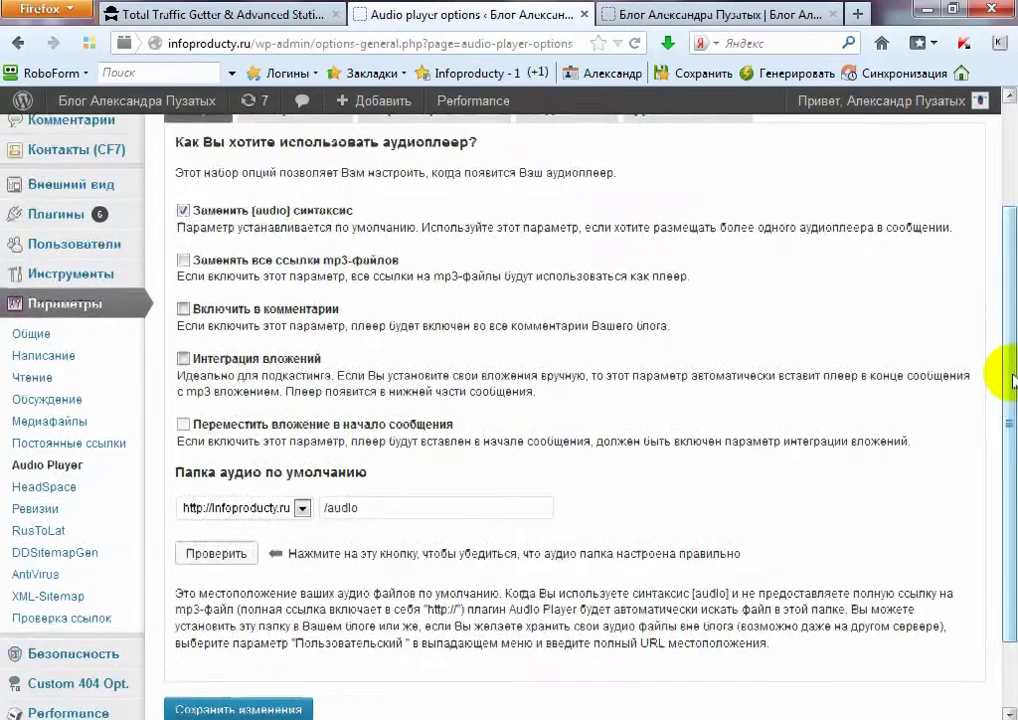
scroll(993, 375, "down", 1)
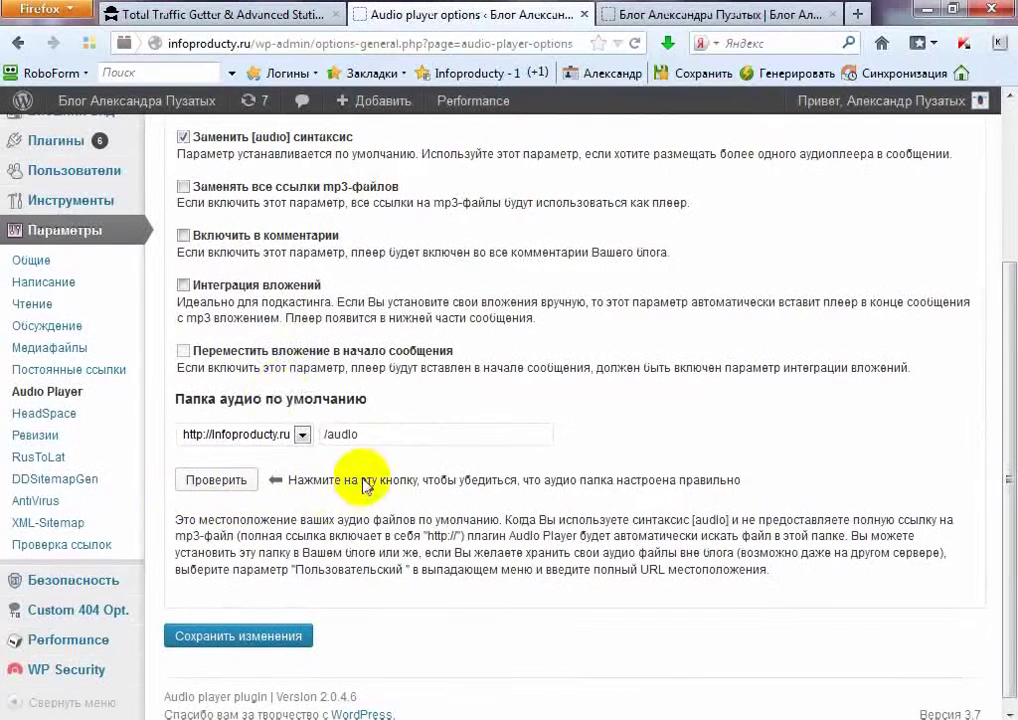
left_click(302, 435)
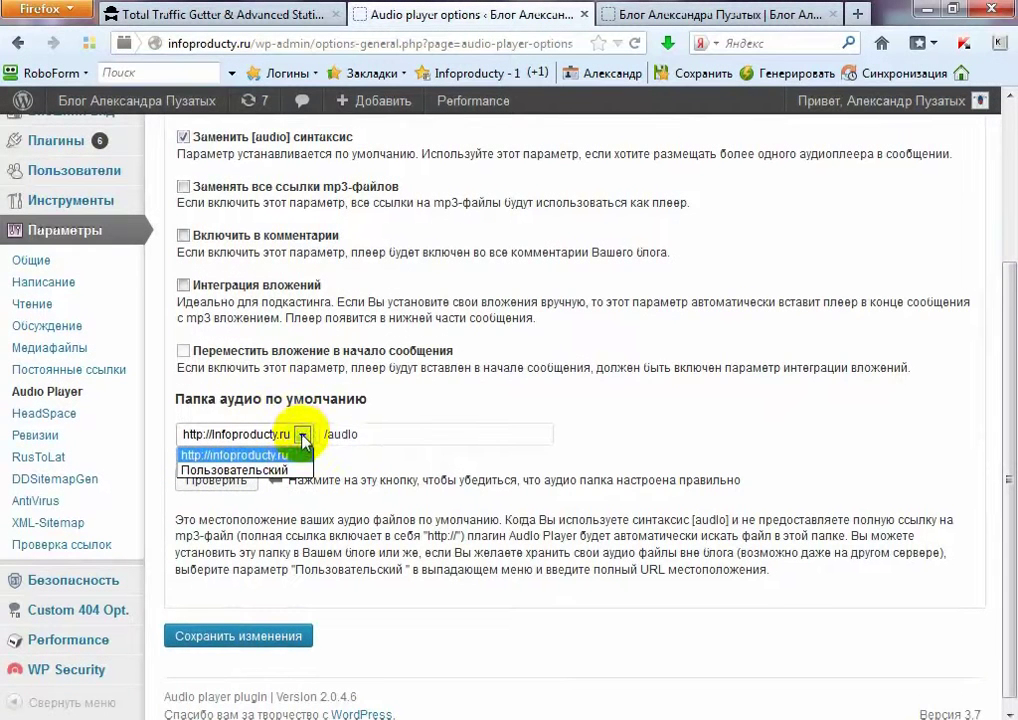
left_click(302, 435)
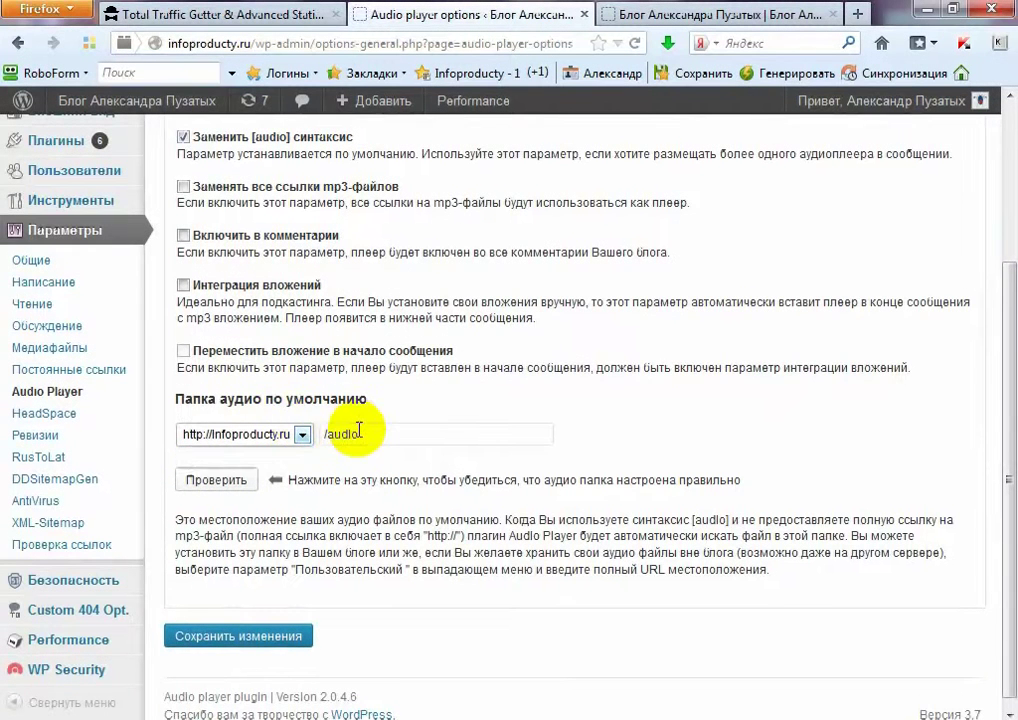
left_click(302, 434)
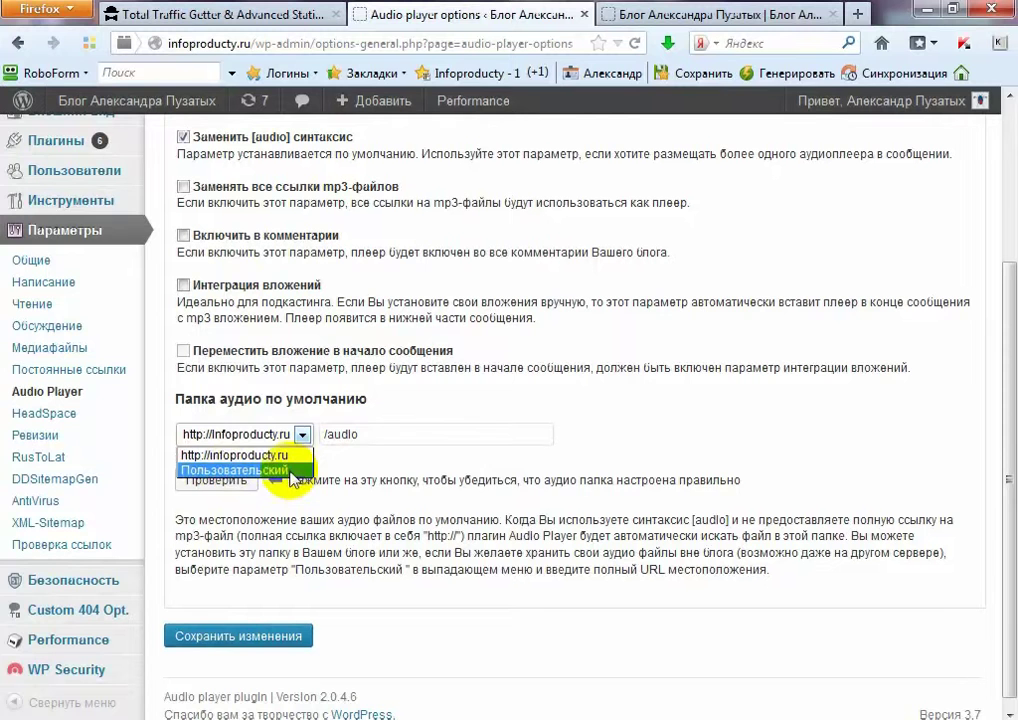
left_click(291, 470)
left_click(302, 434)
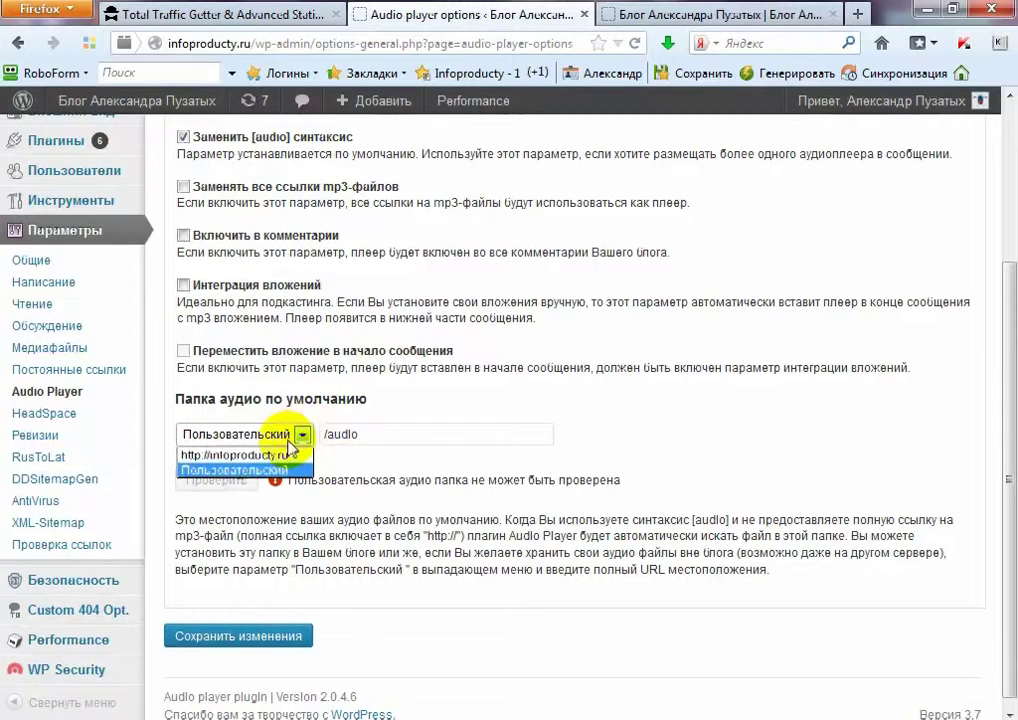
left_click(228, 459)
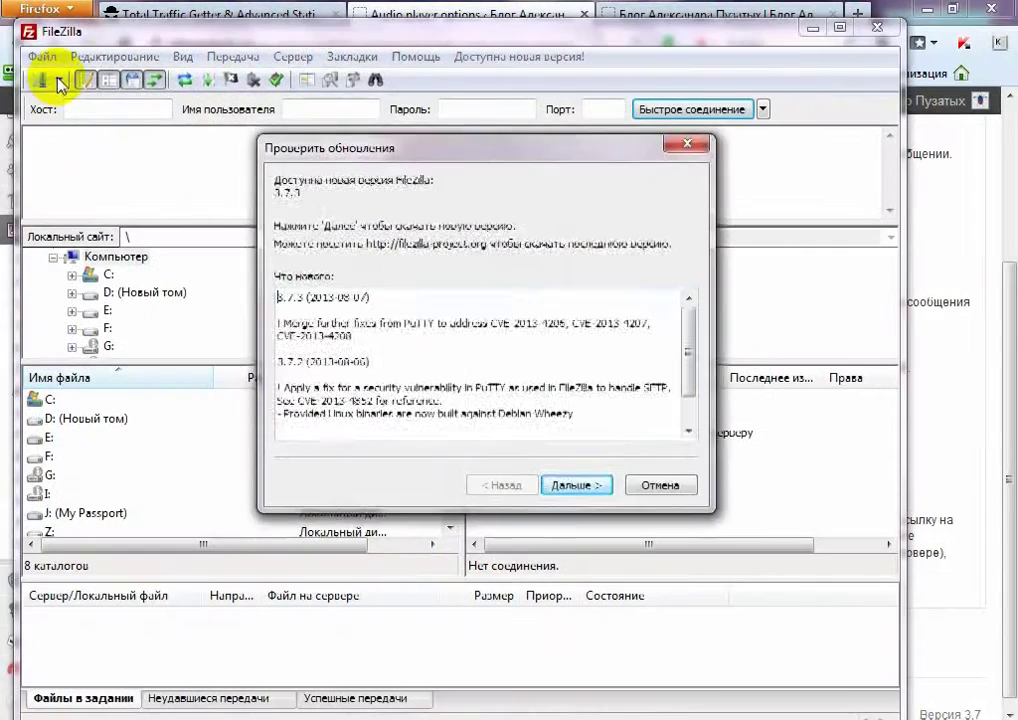
Switch to FileZilla, dismiss the update dialog and connect to the saved infoproducty site
left_click(659, 485)
left_click(60, 80)
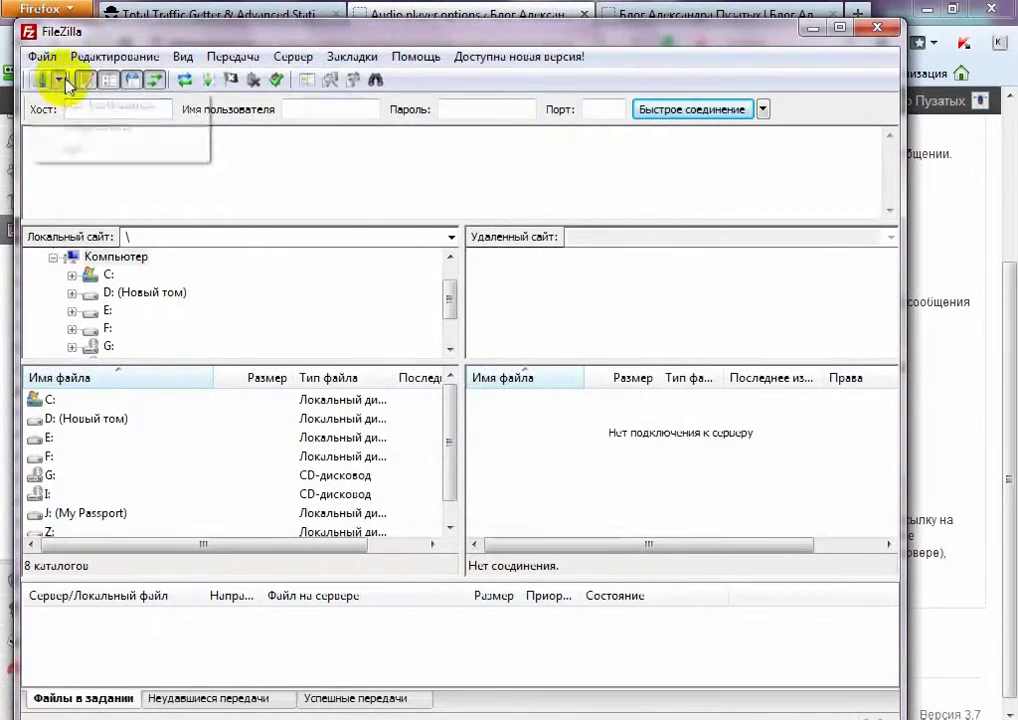
left_click(80, 130)
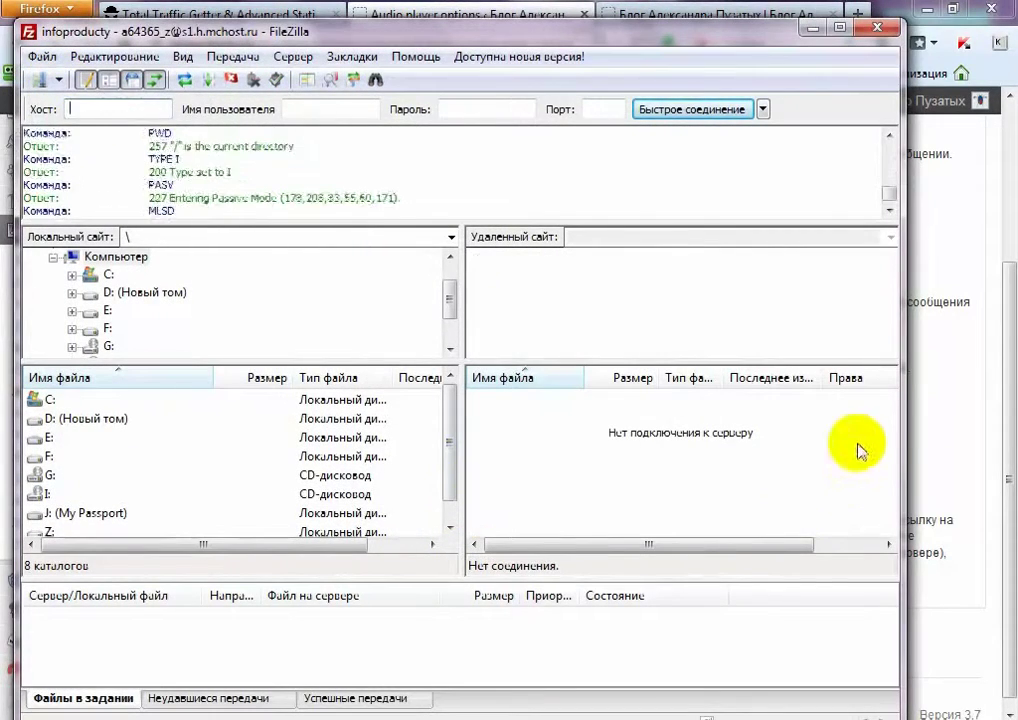
Open the /httpdocs/wp-includes folder on the remote server
left_click_drag(890, 403, 884, 432)
double_click(512, 445)
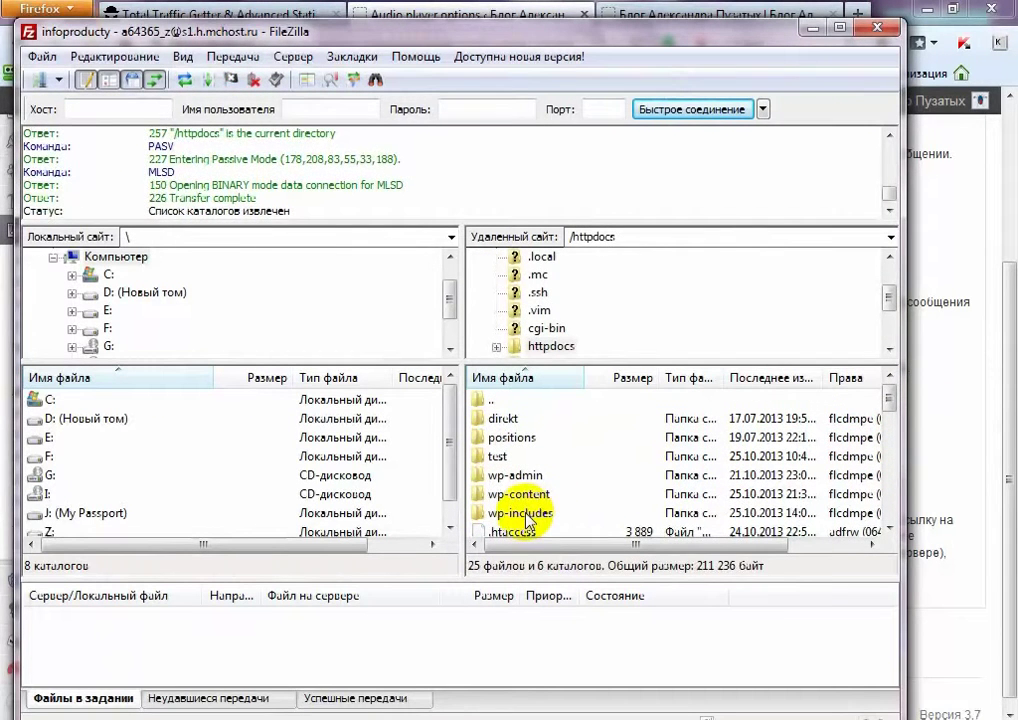
double_click(527, 515)
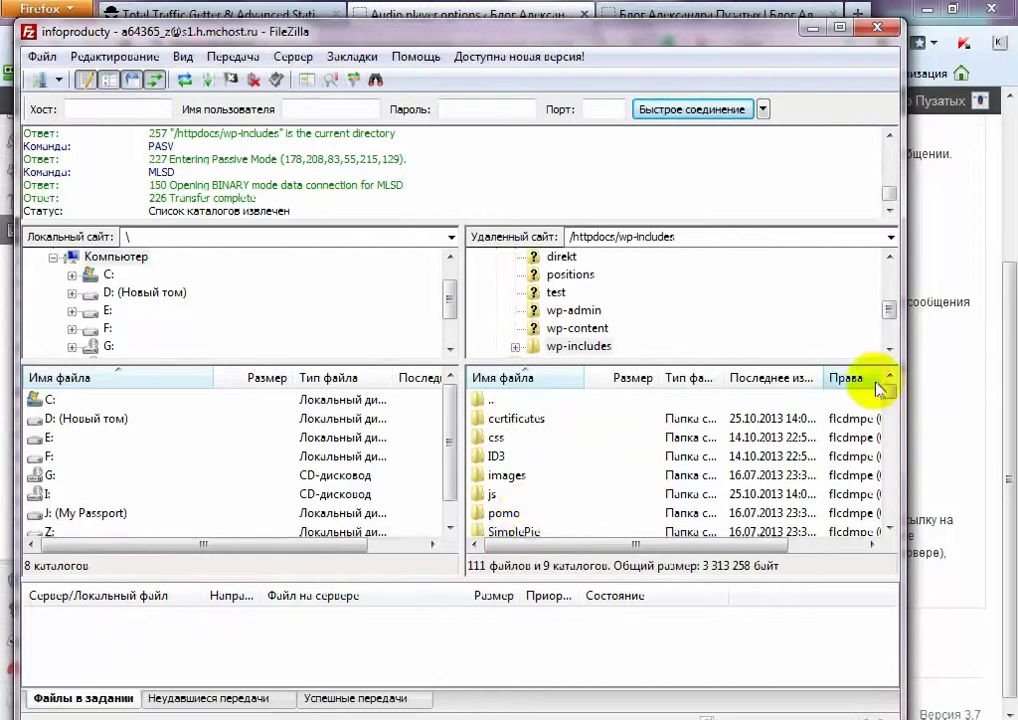
Create a directory named audio inside /httpdocs/wp-includes on the server
left_click_drag(878, 388, 868, 432)
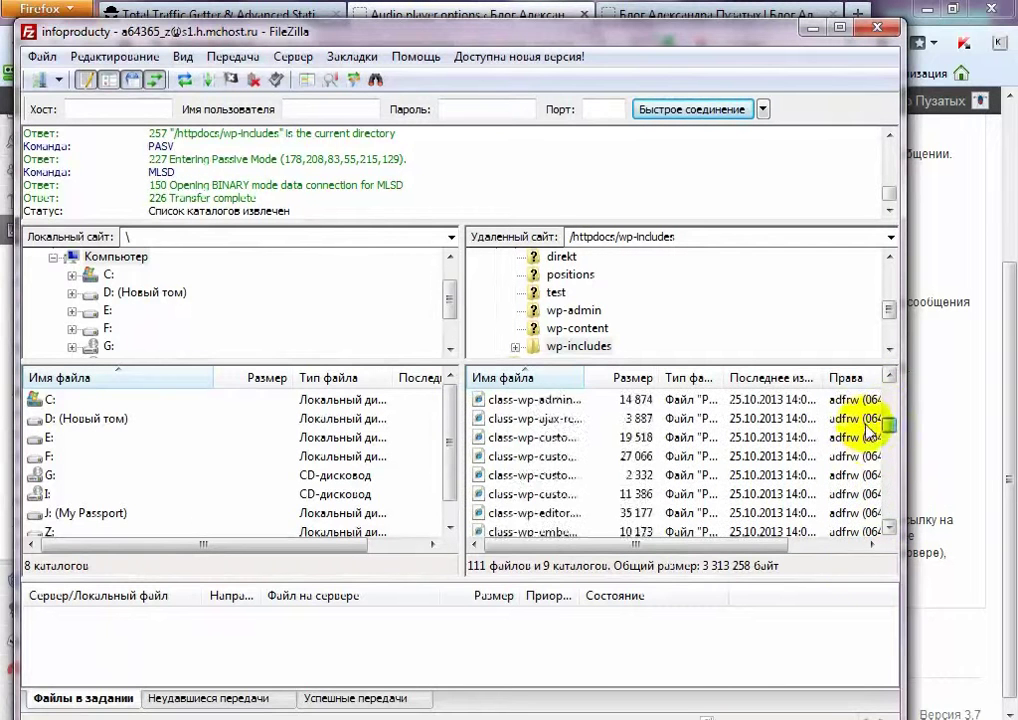
scroll(586, 495, "down", 5)
right_click(588, 428)
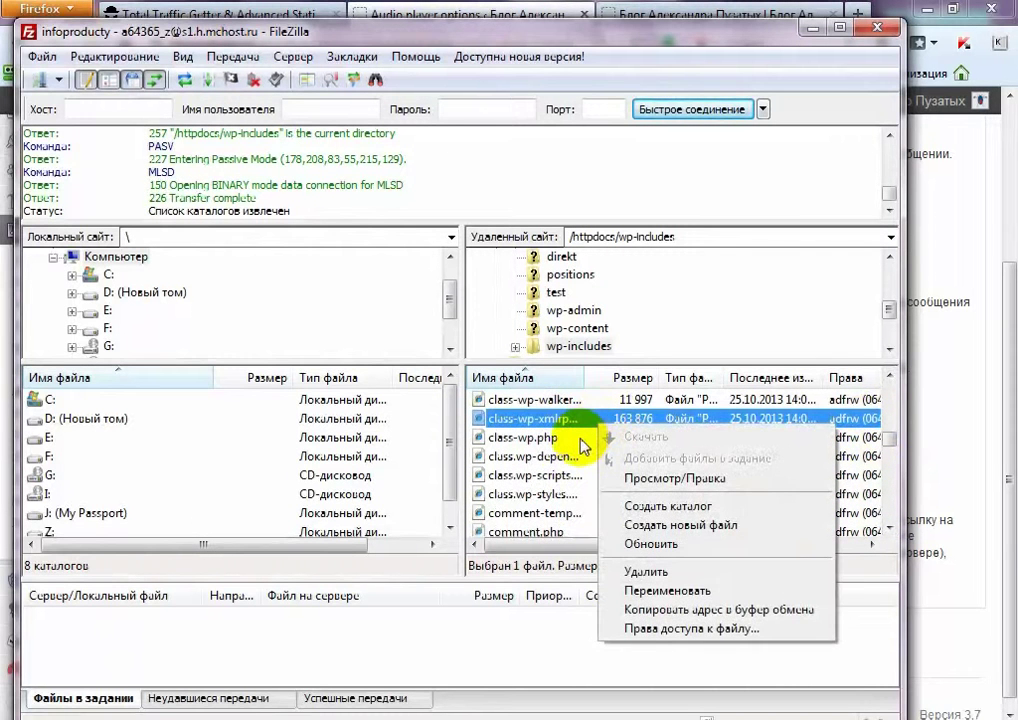
left_click(612, 506)
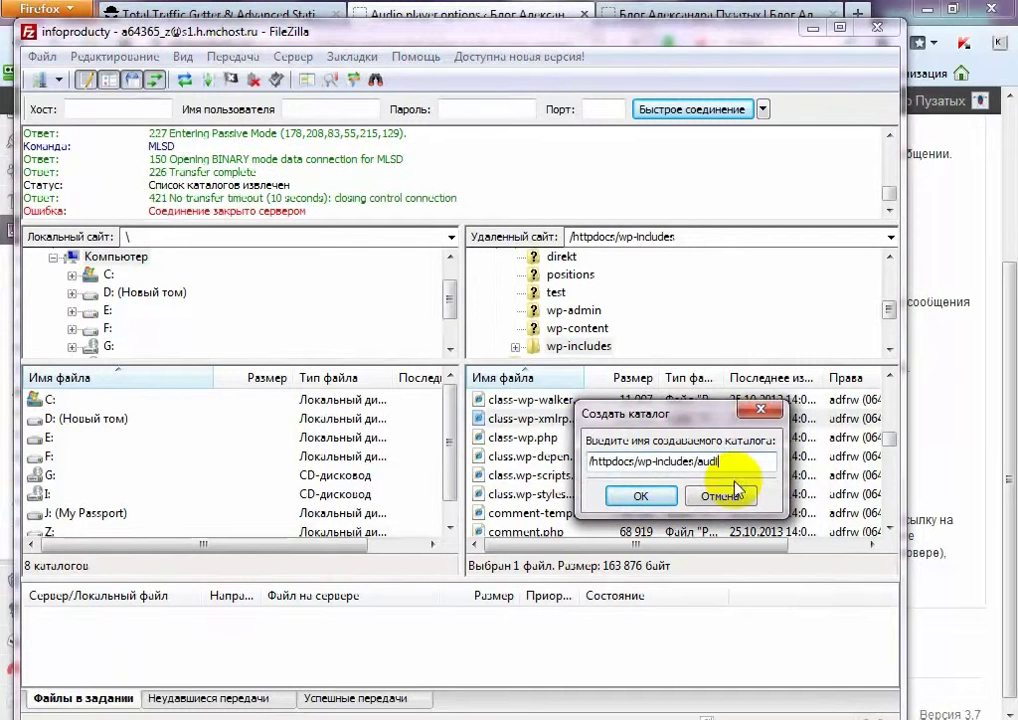
left_click(641, 496)
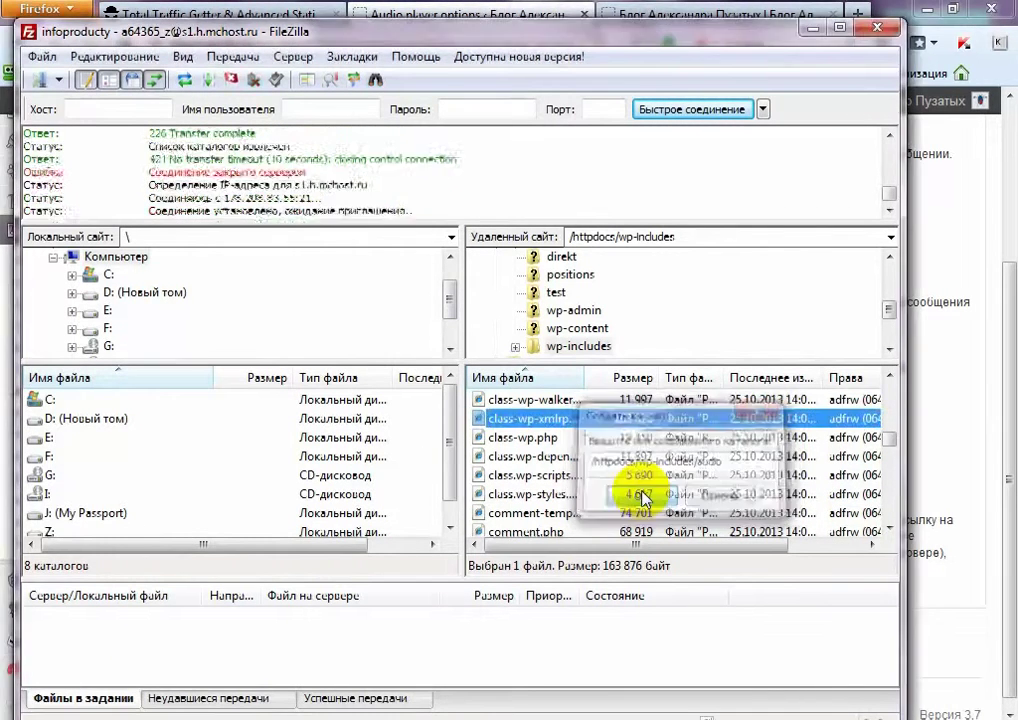
left_click(838, 27)
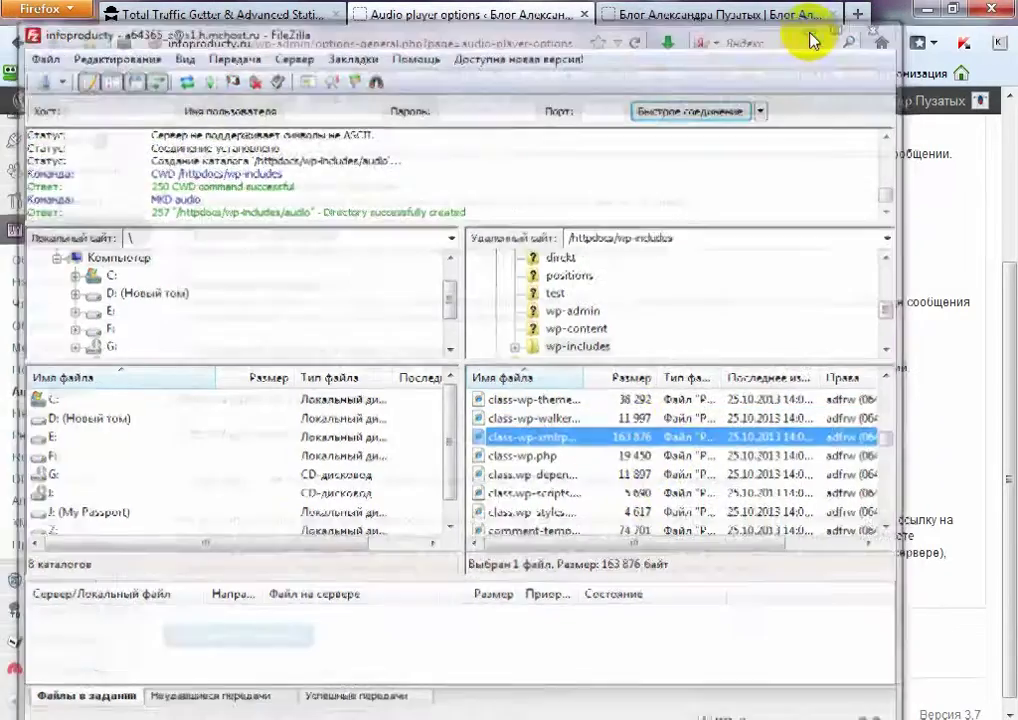
left_click(205, 480)
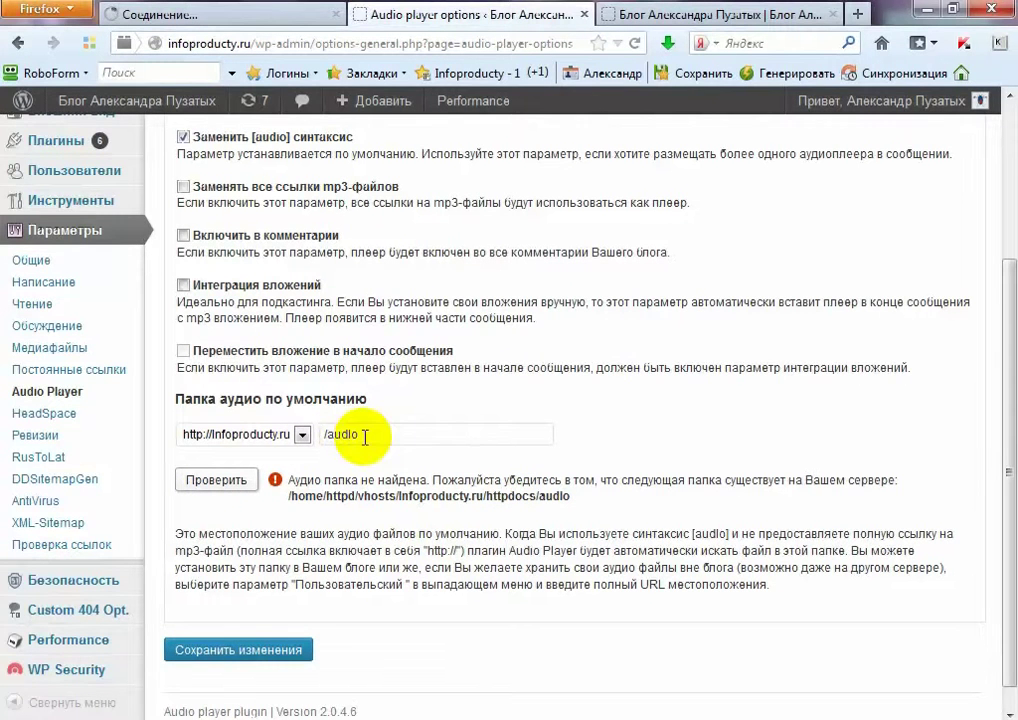
left_click(302, 435)
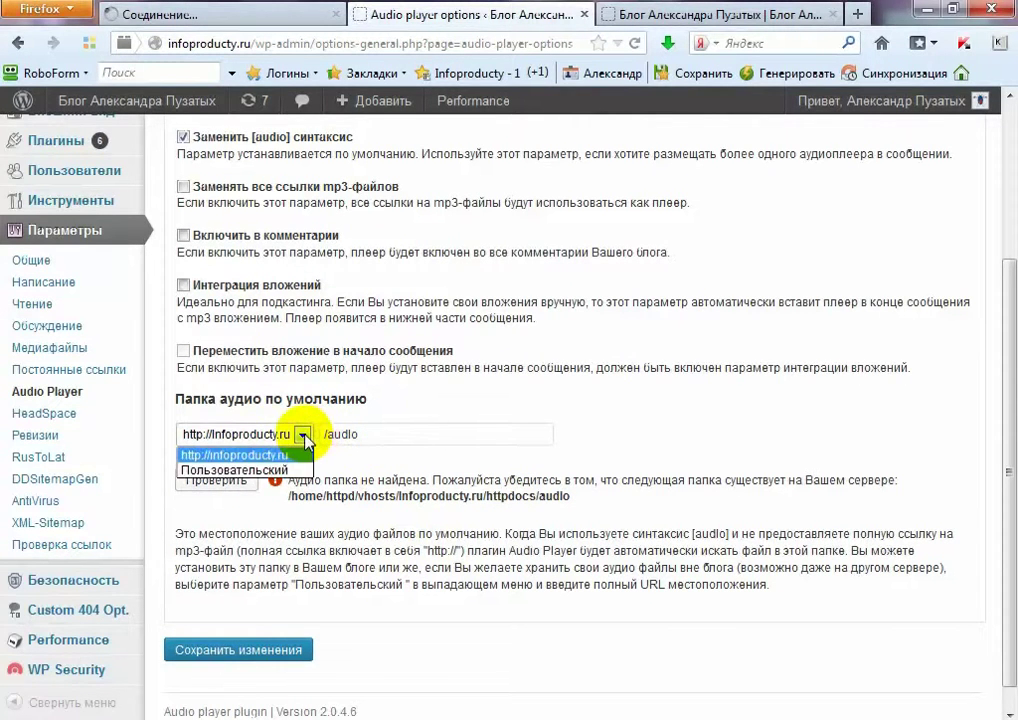
left_click(240, 455)
Inspect the wp-includes/audio folder in FileZilla and verify the default audio folder again in the plugin settings
key("alt+Tab")
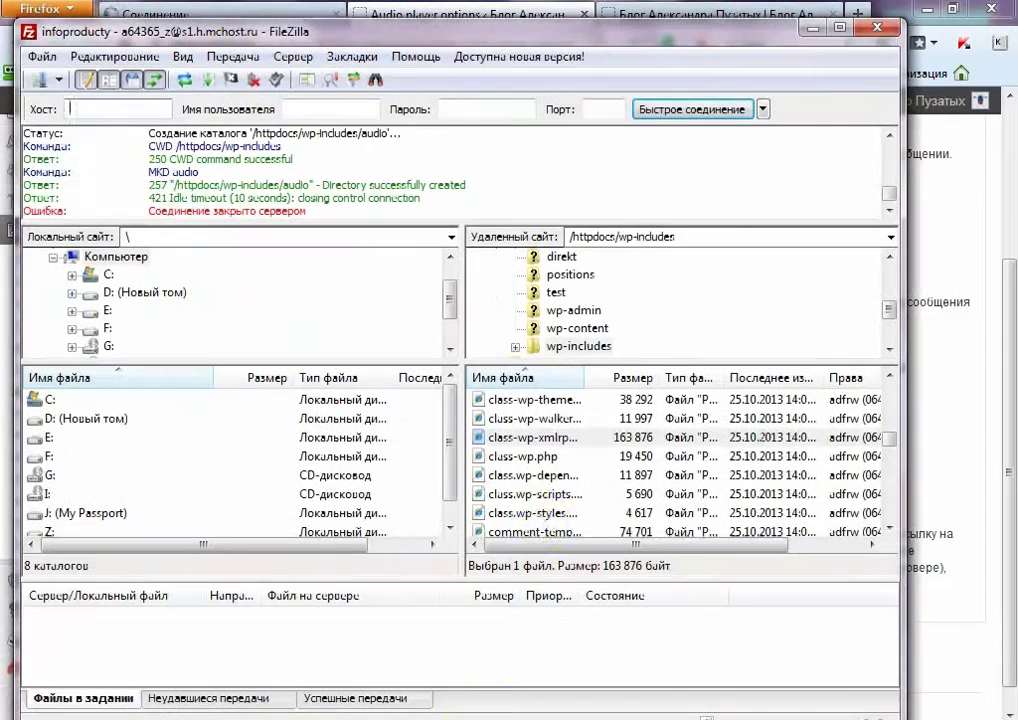
left_click_drag(891, 438, 890, 390)
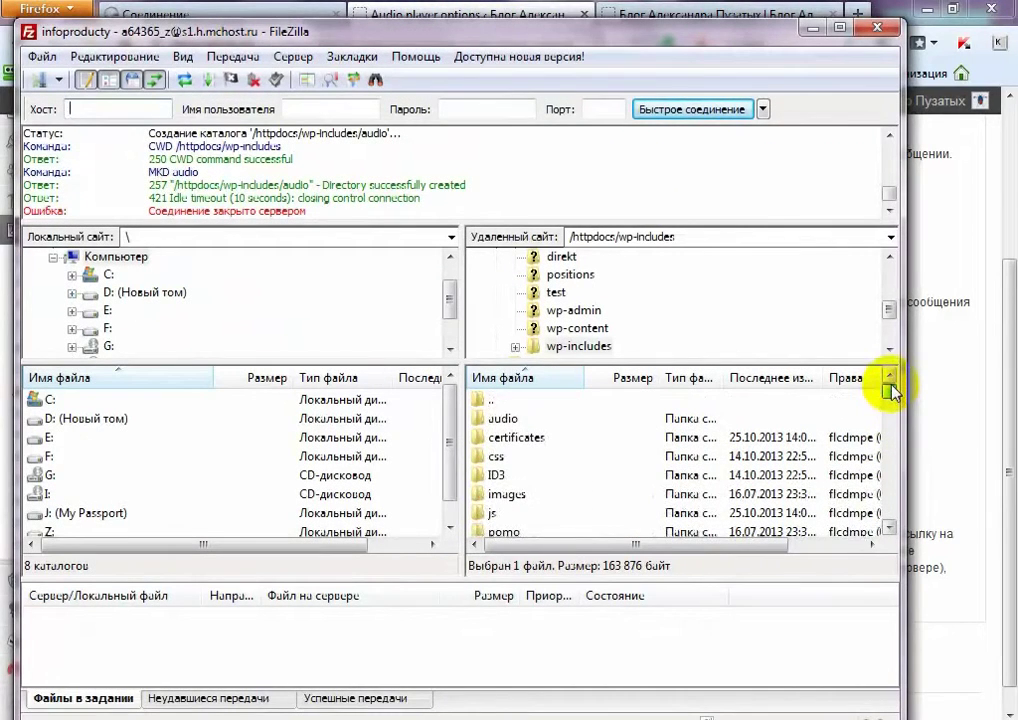
double_click(502, 416)
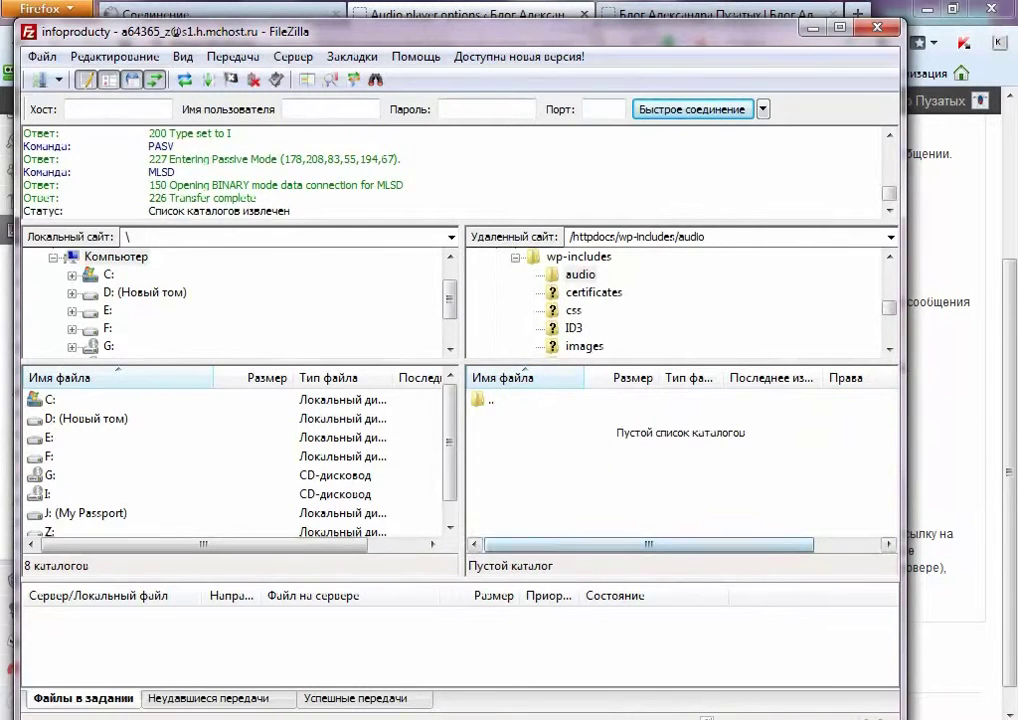
key("alt+Tab")
left_click(210, 480)
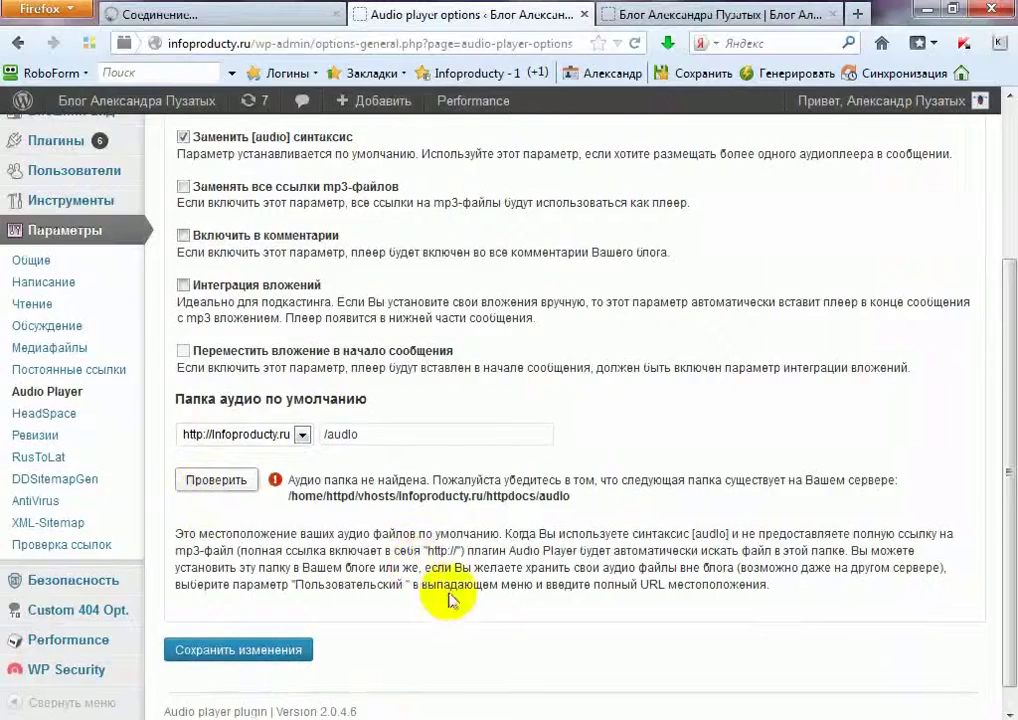
Switch to FileZilla and go up from the wp-includes/audio folder to the /httpdocs directory on the remote server
key("alt+Tab")
double_click(490, 402)
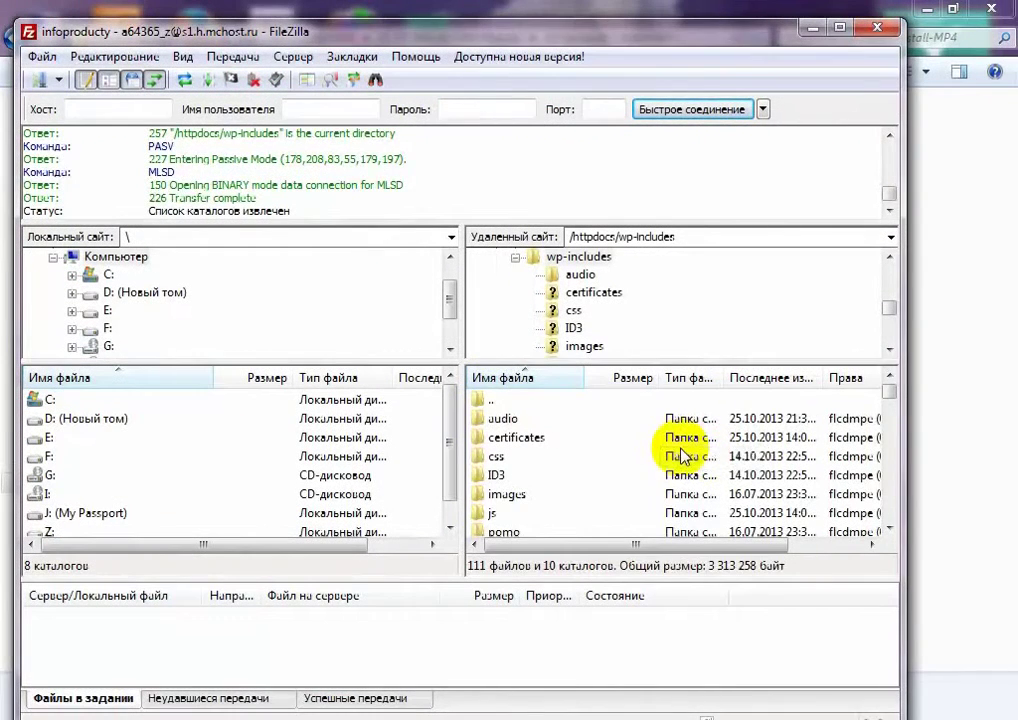
double_click(497, 401)
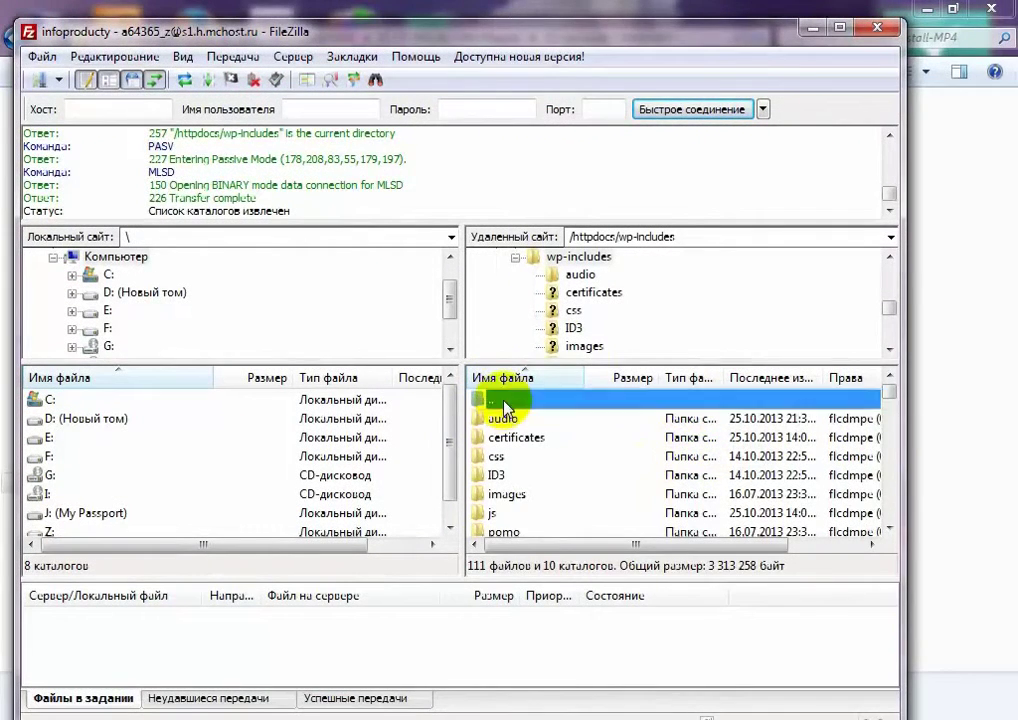
scroll(595, 470, "down", 1)
scroll(595, 470, "up", 1)
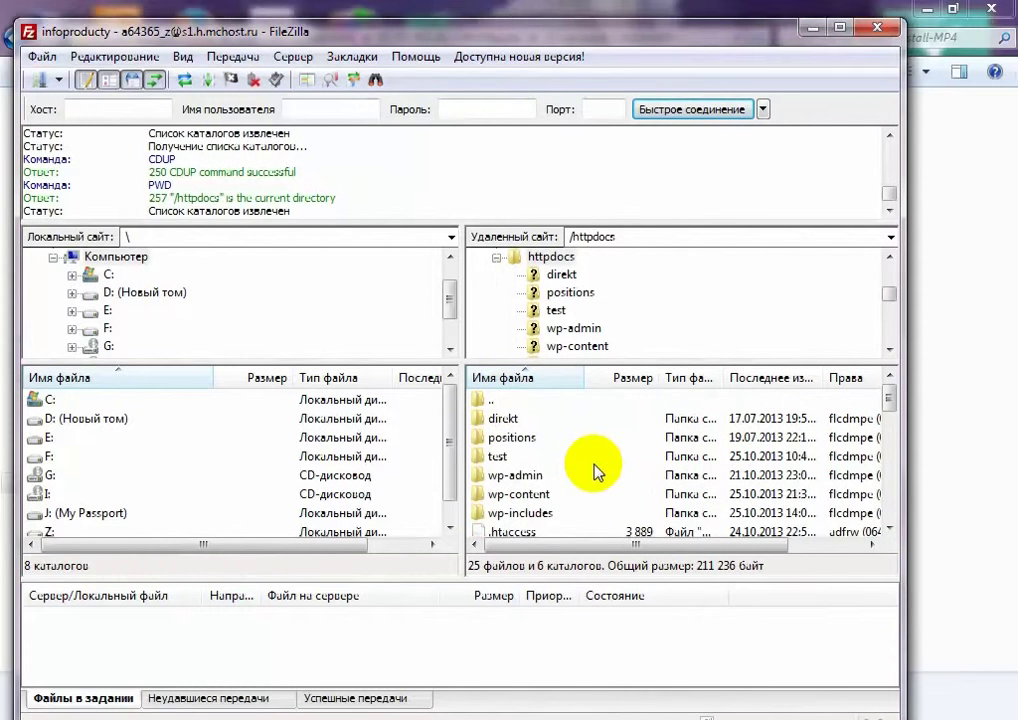
scroll(590, 457, "down", 1)
scroll(570, 465, "up", 1)
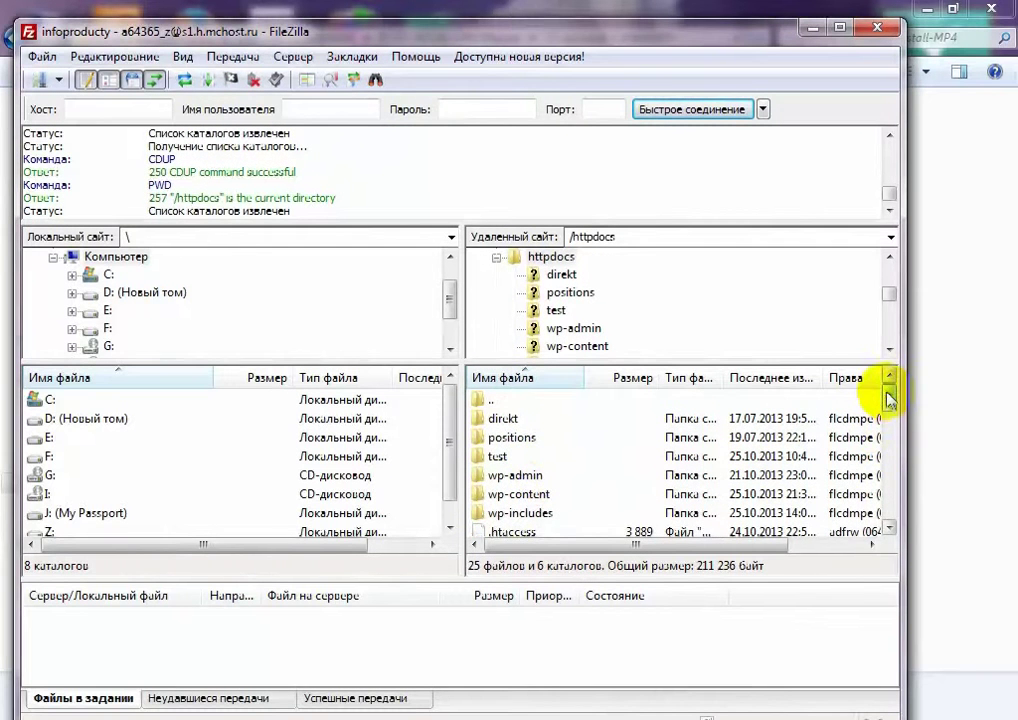
Create a directory named audio directly inside /httpdocs on the remote server
mouse_move(889, 400)
left_mouse_down()
mouse_move(882, 563)
mouse_move(889, 395)
left_mouse_up()
right_click(606, 481)
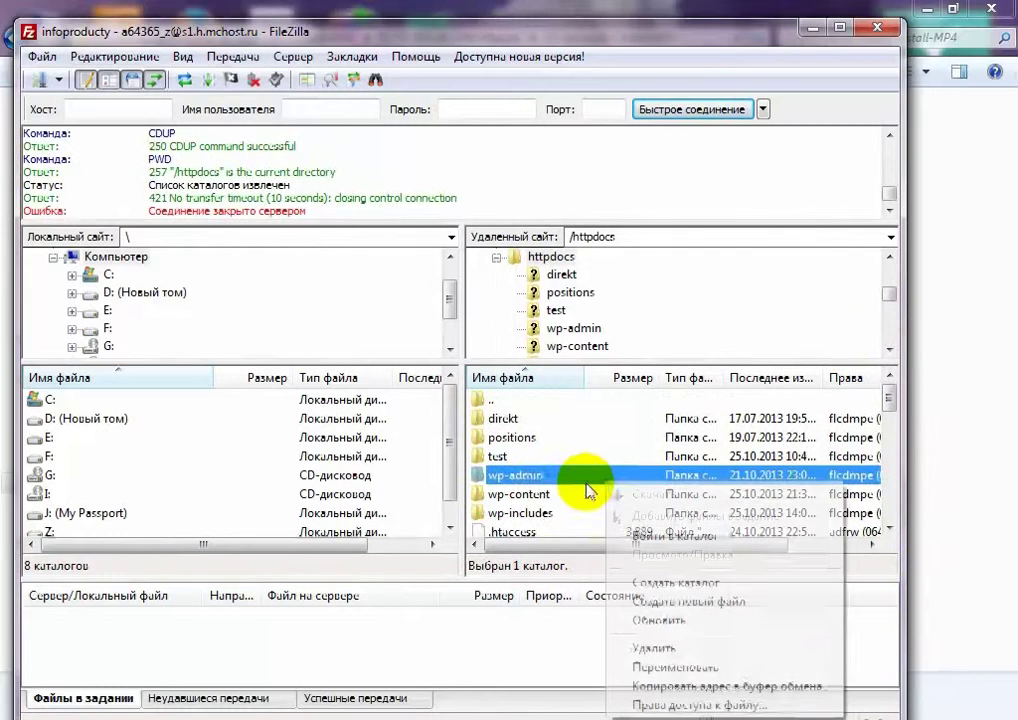
left_click(704, 588)
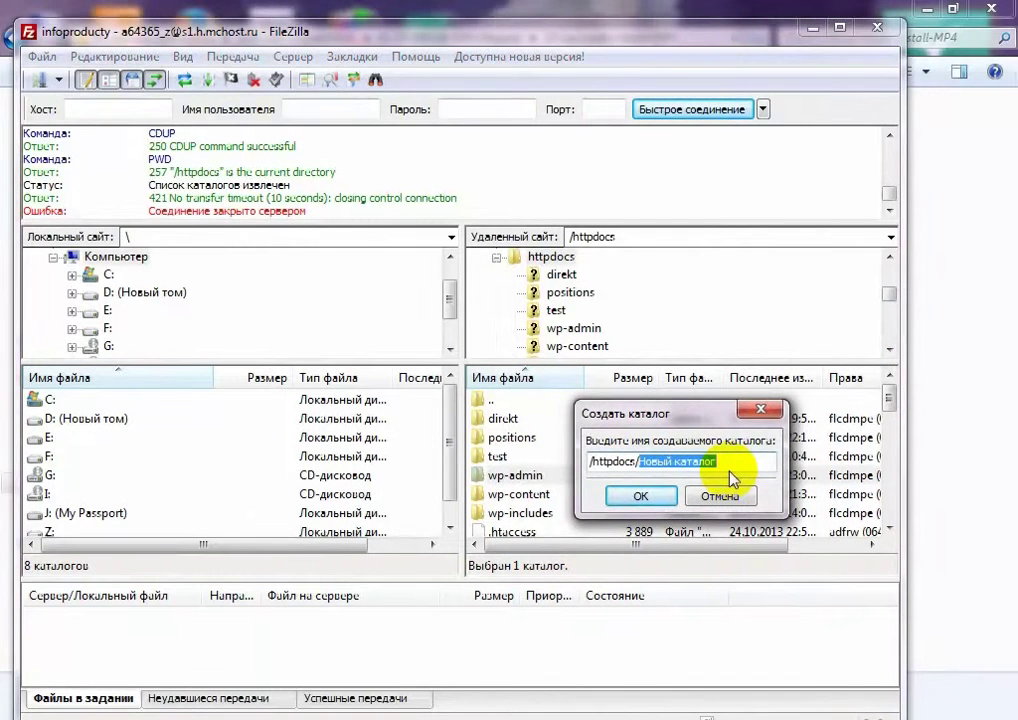
type("audio")
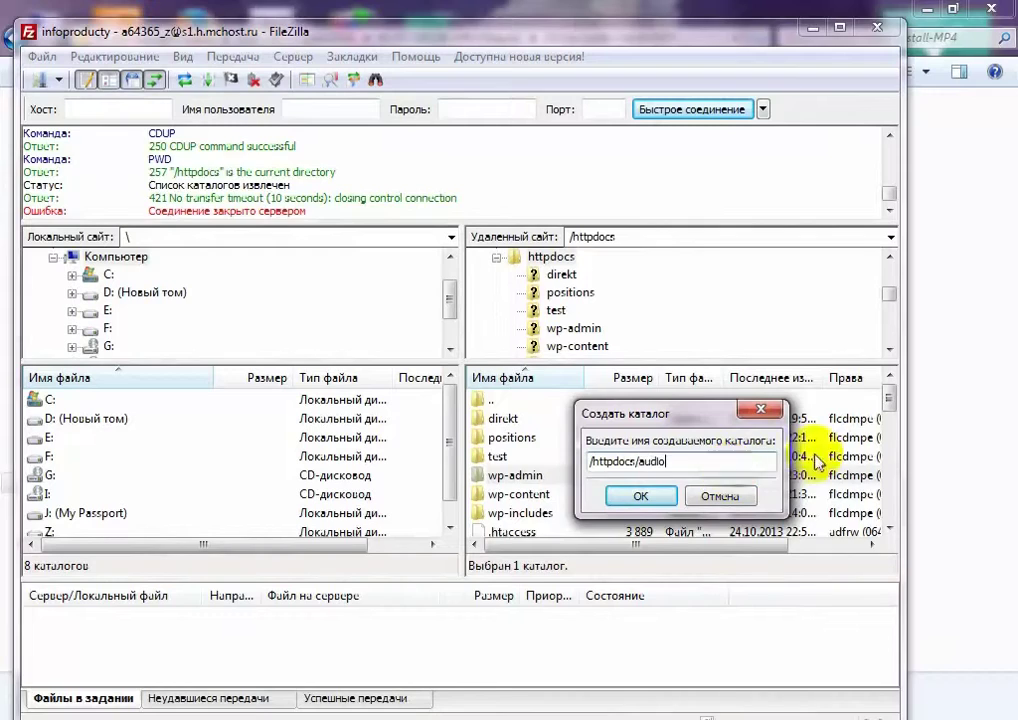
left_click(641, 496)
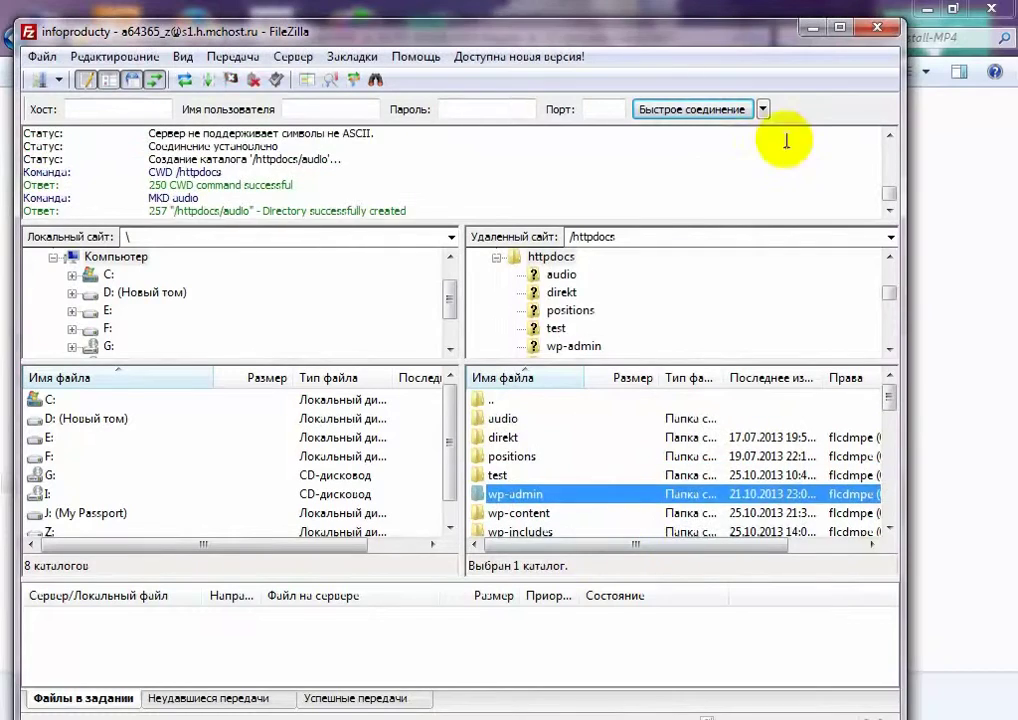
Return to the Audio Player settings in Firefox and verify the /audio default folder
left_click(812, 28)
left_click(402, 711)
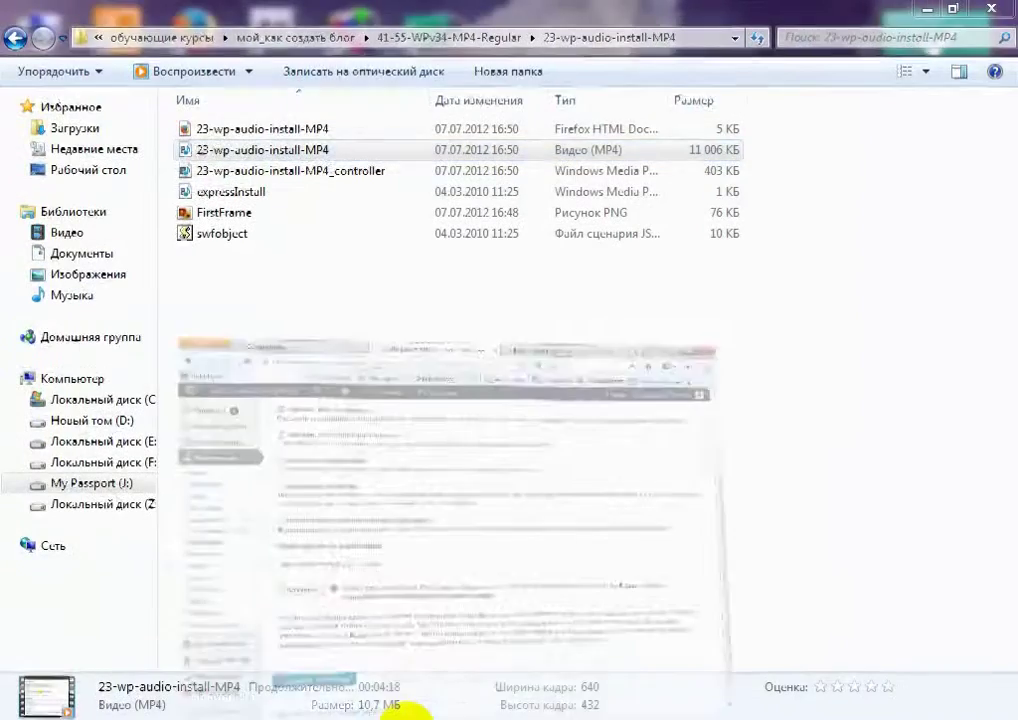
left_click(203, 482)
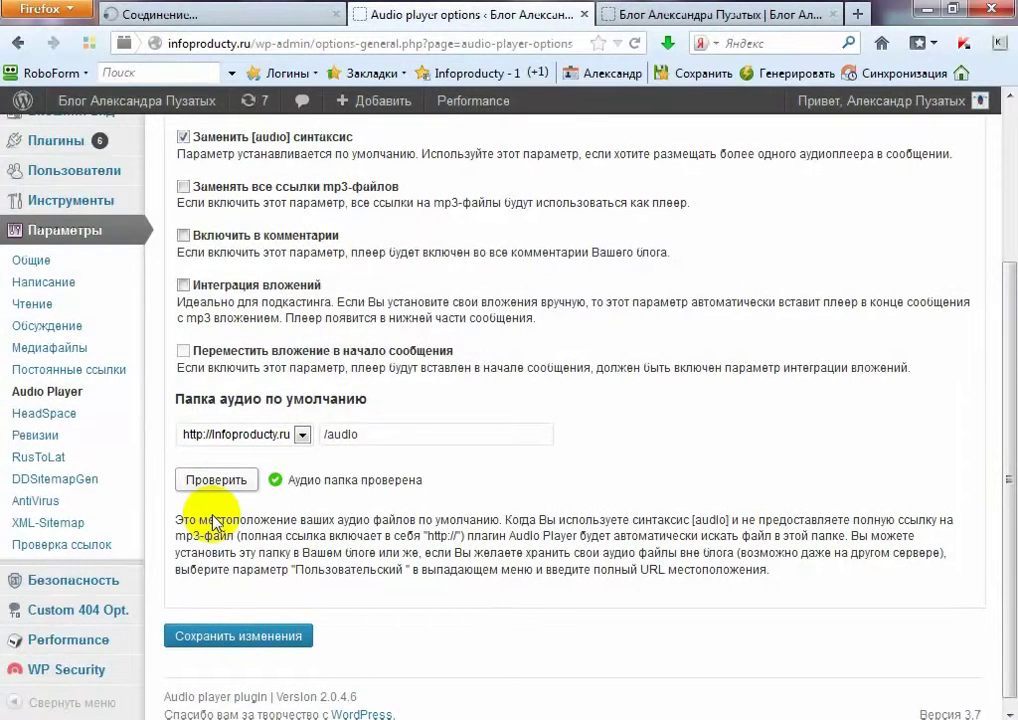
Examine the audio folder's location in FileZilla, going from the server root through httpdocs into the audio folder
key("alt+Tab")
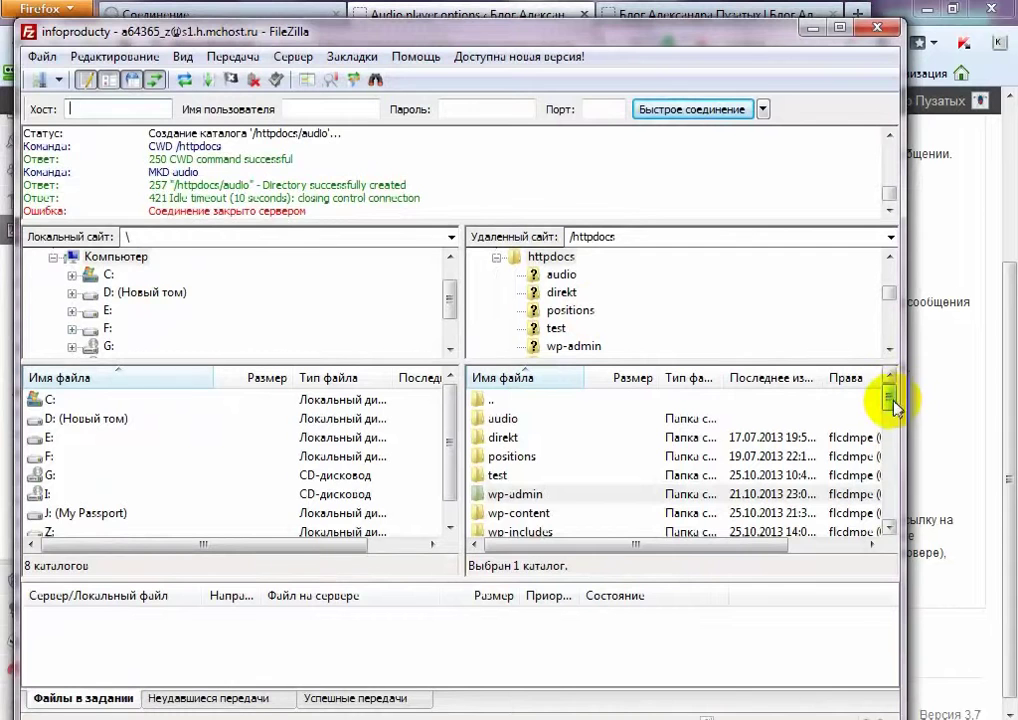
double_click(486, 400)
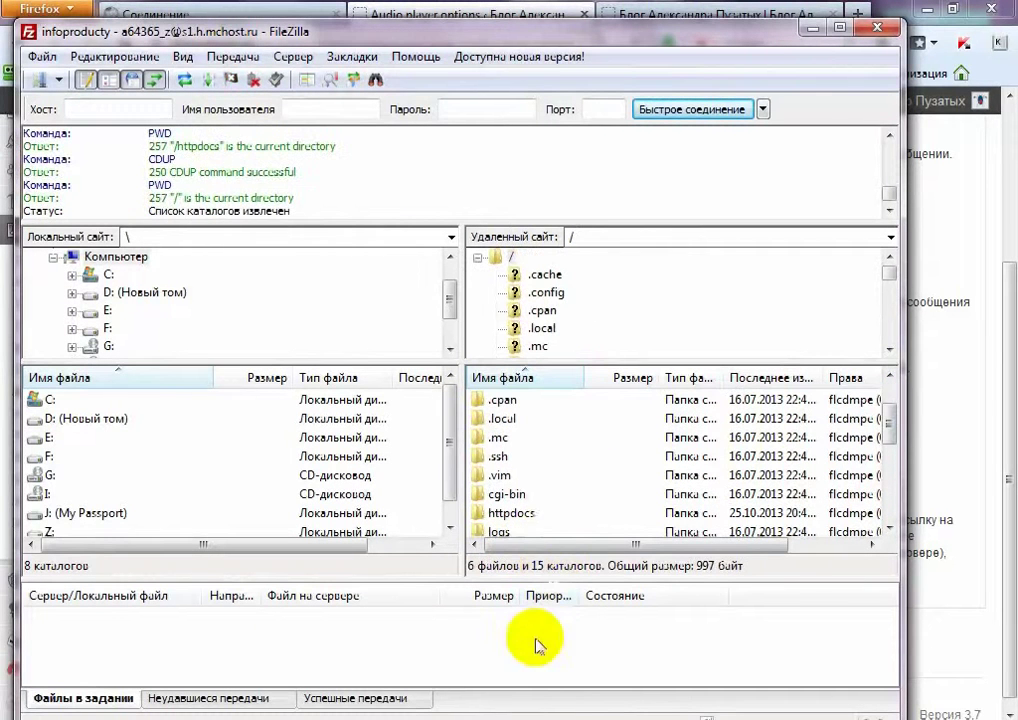
scroll(552, 473, "down", 1)
double_click(516, 475)
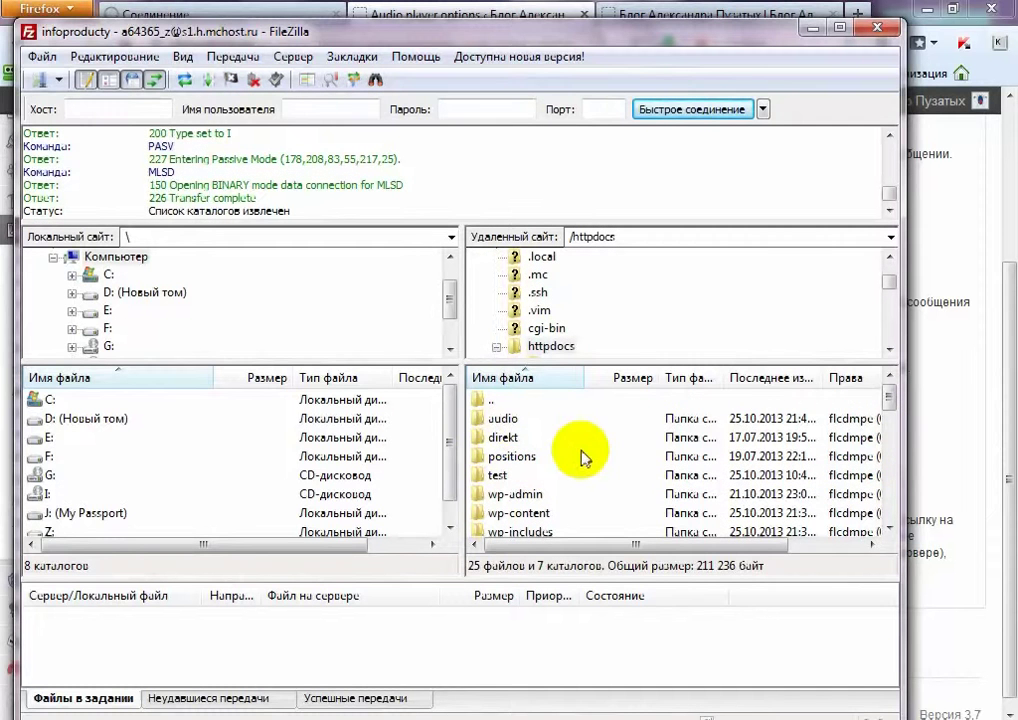
left_click(504, 418)
right_click(583, 460)
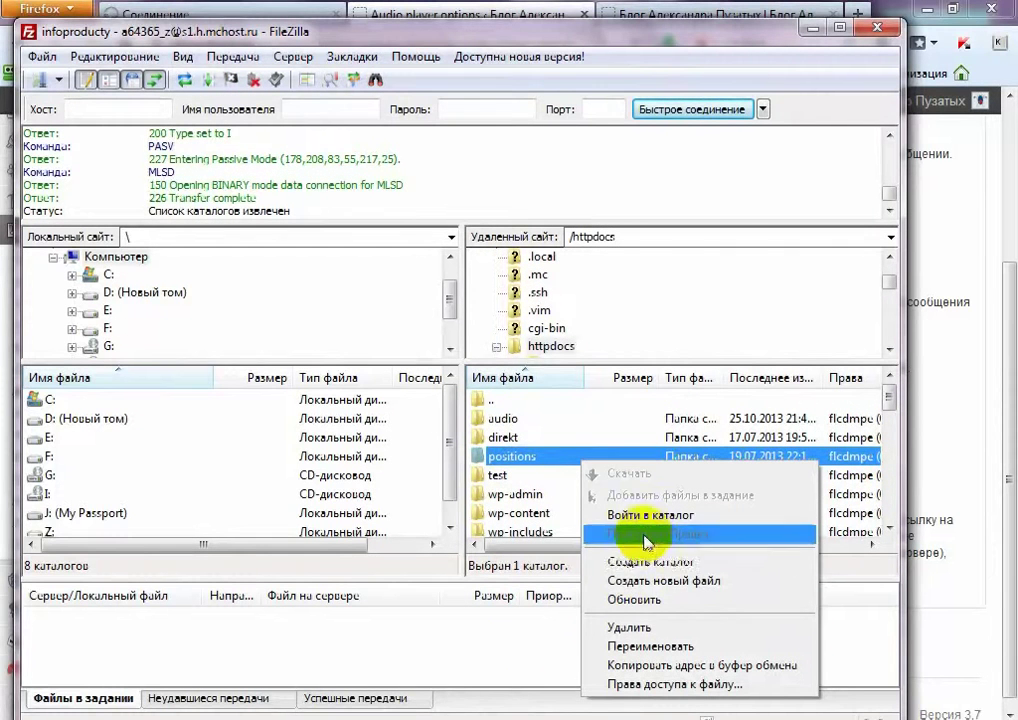
left_click(688, 40)
left_click(400, 12)
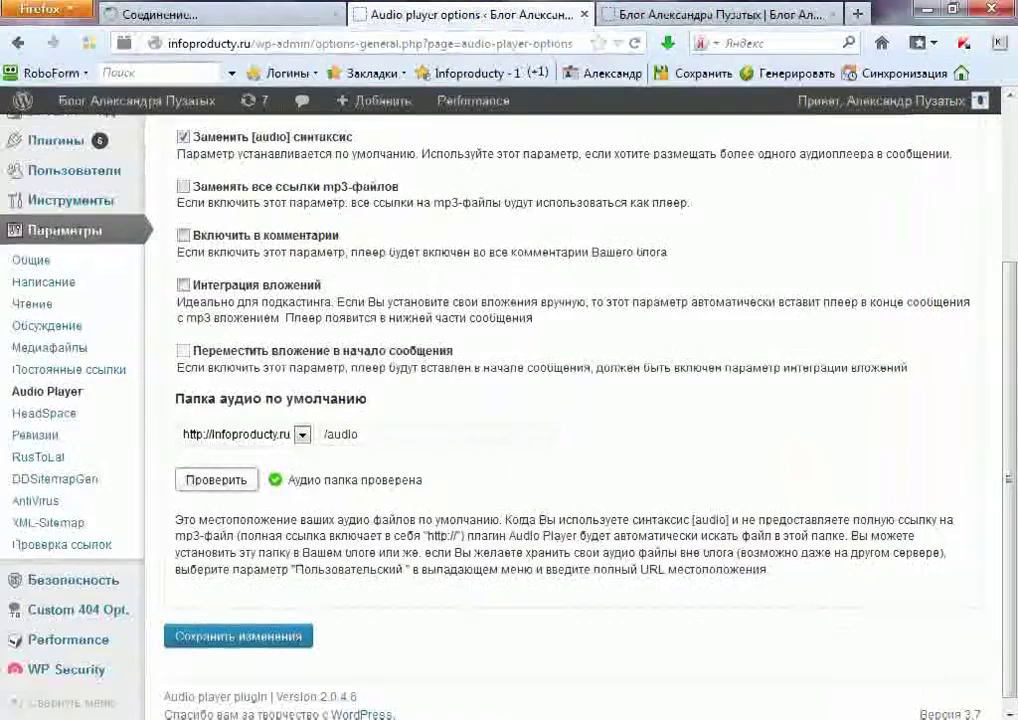
key("alt+Tab")
double_click(516, 421)
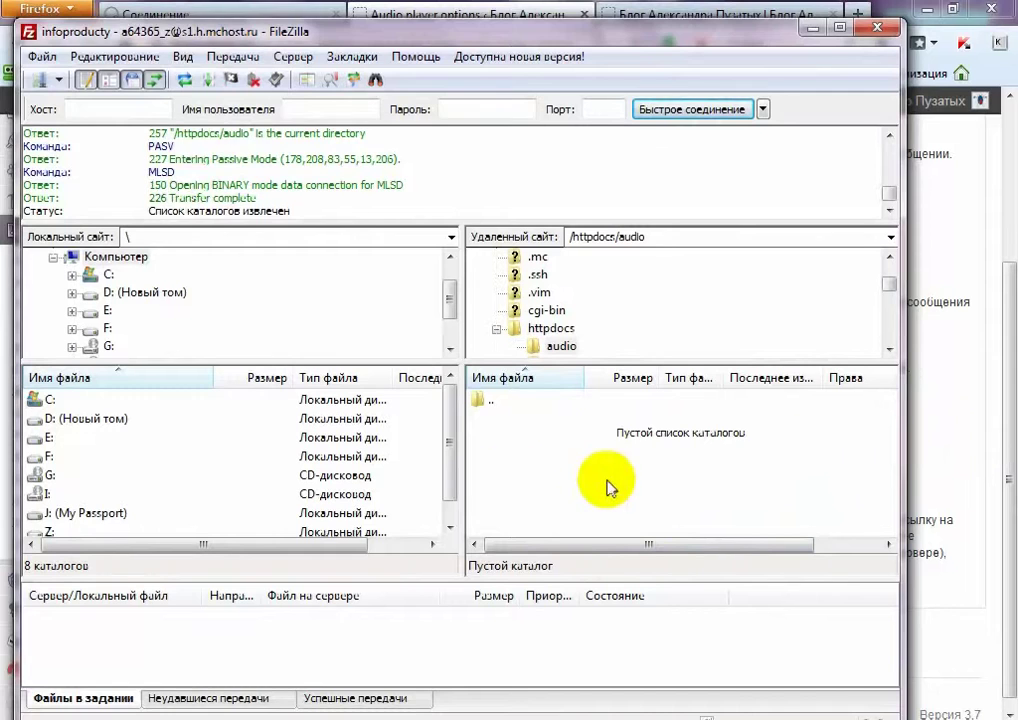
Return to Firefox and save the Audio Player settings with /audio as the default folder
left_click(808, 29)
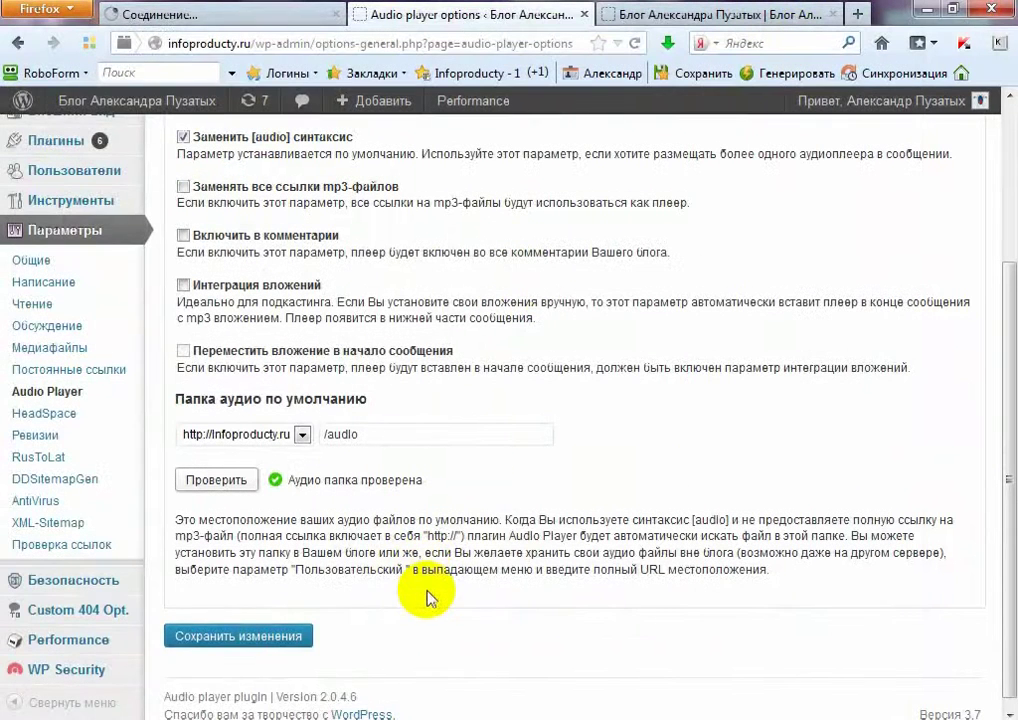
left_click(221, 640)
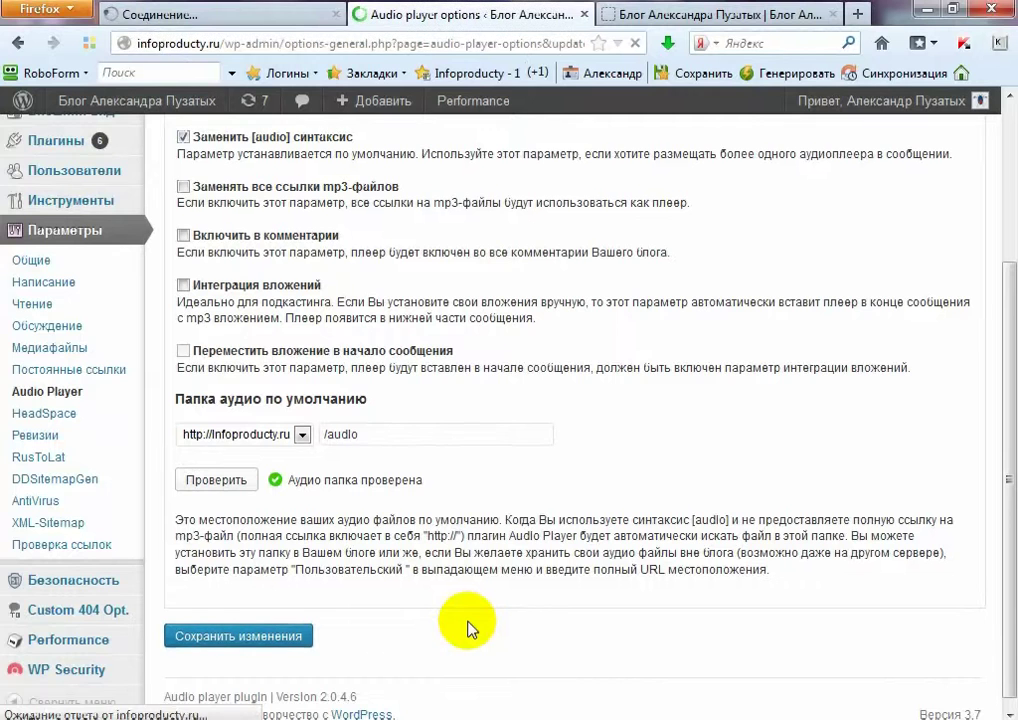